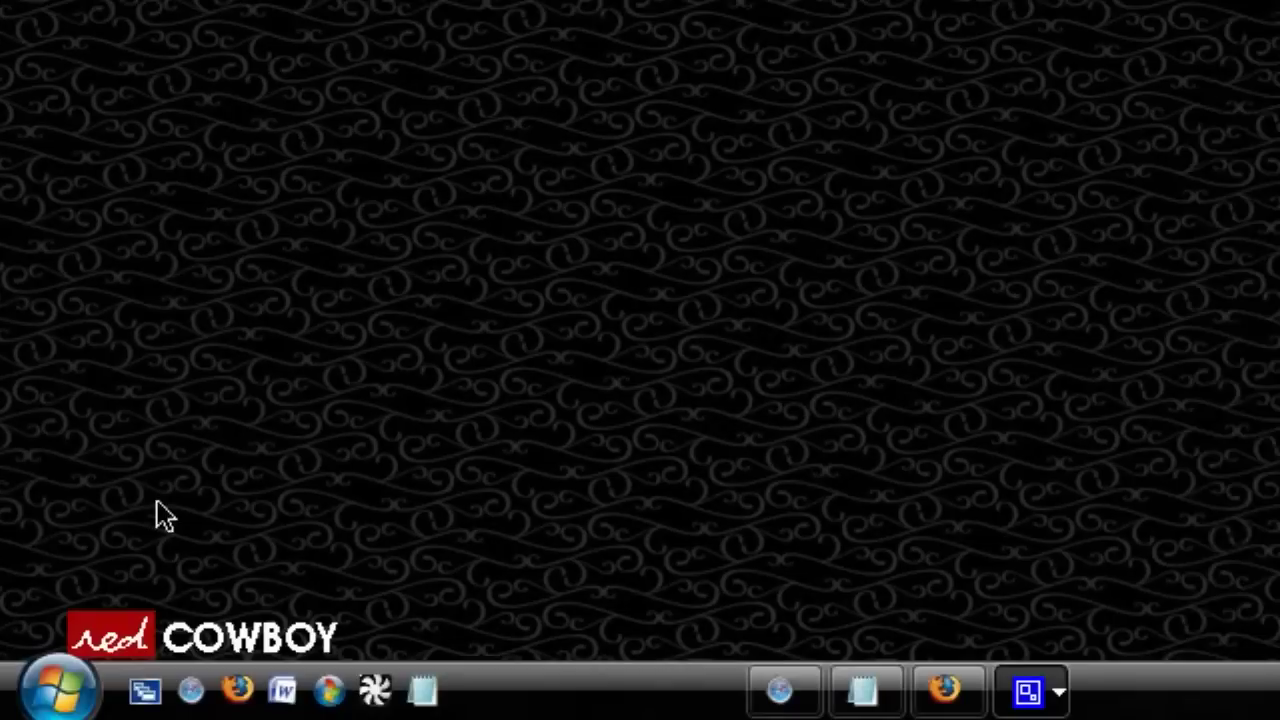
Run msconfig through the Start menu search
click(57, 688)
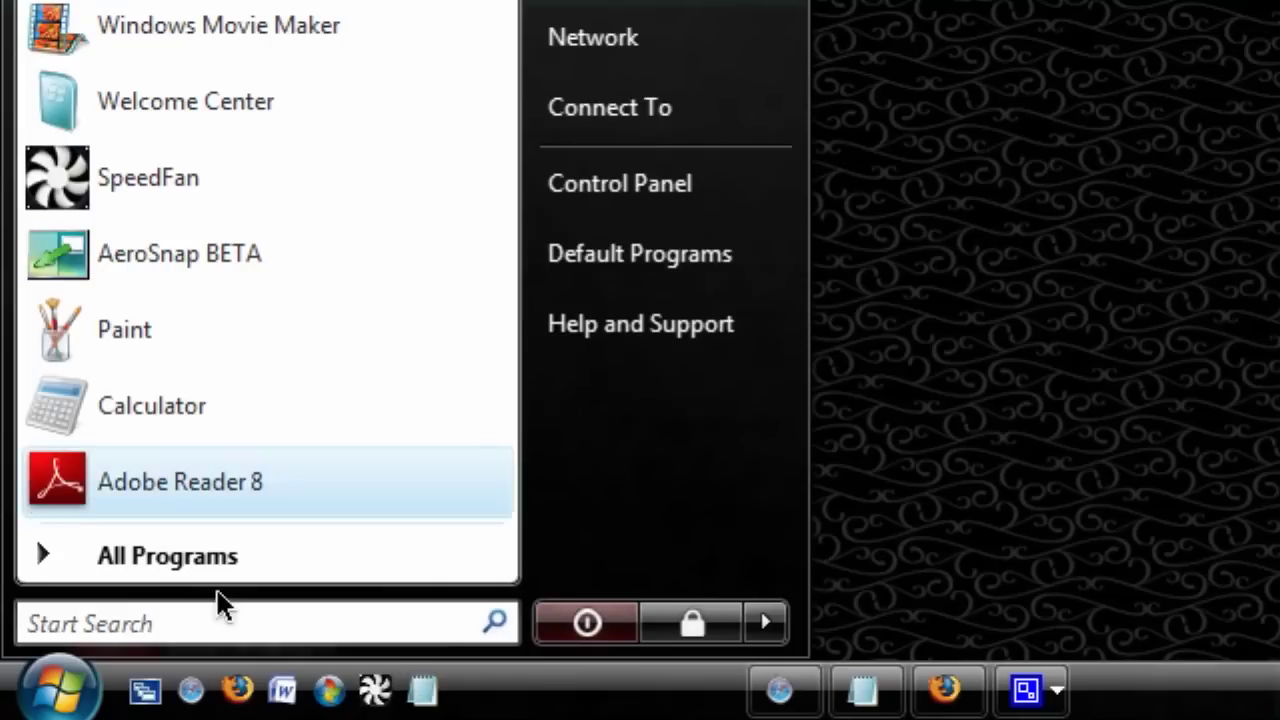
click(37, 703)
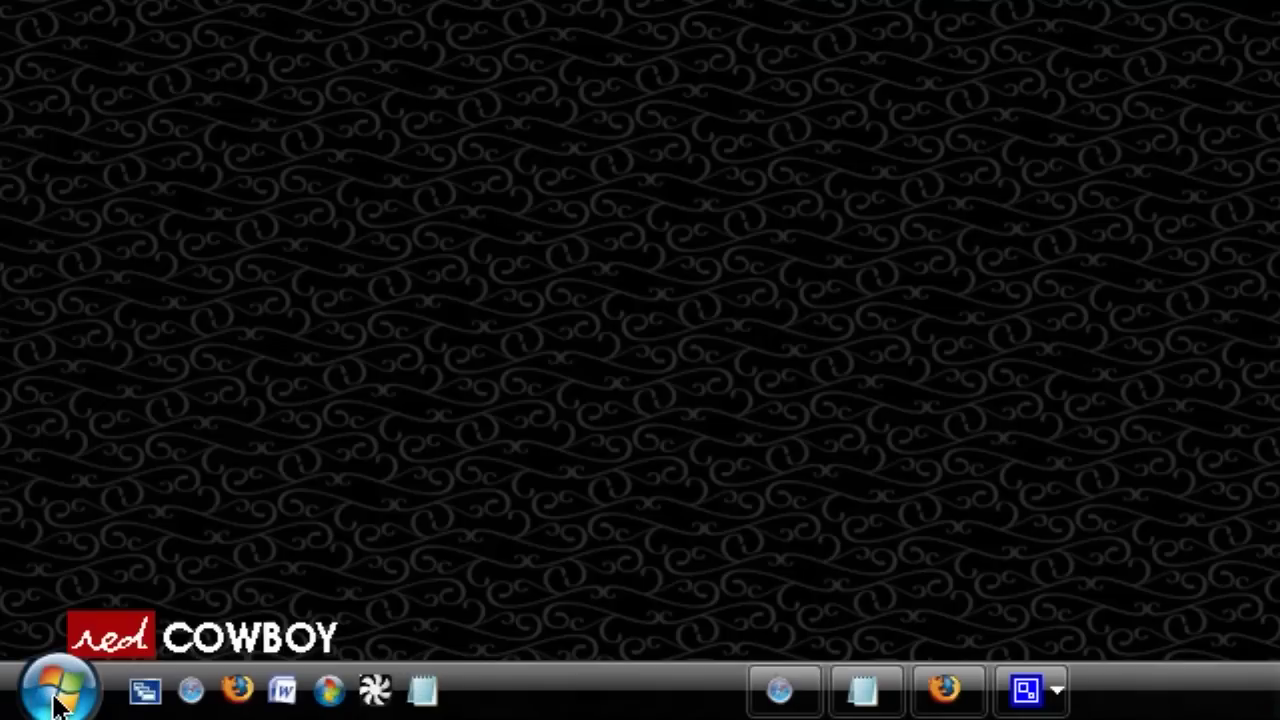
click(37, 703)
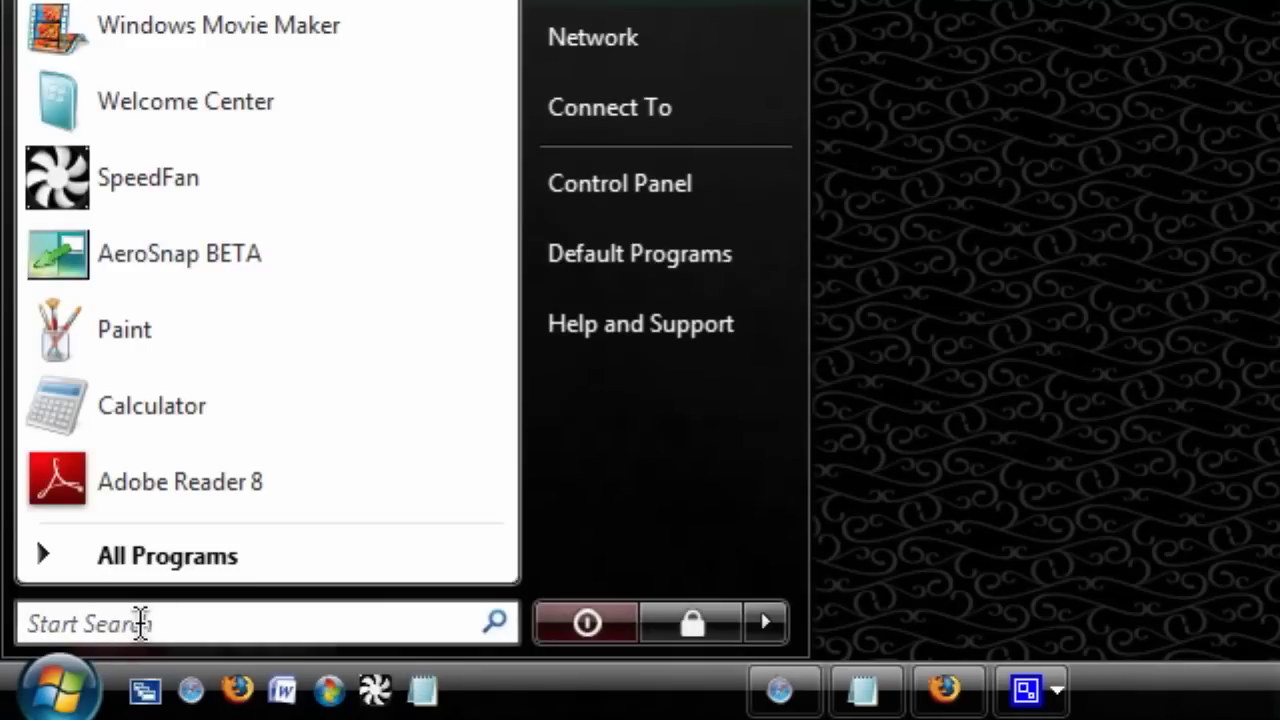
text(msconfi)
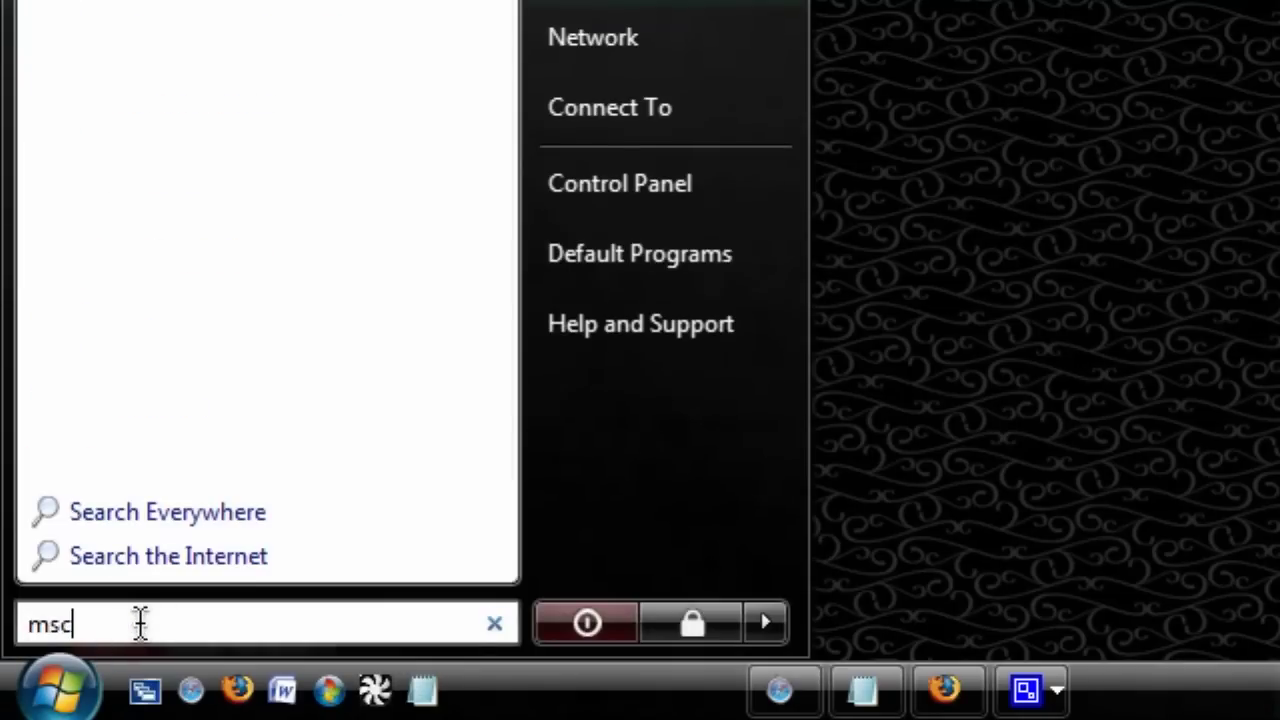
key(Return)
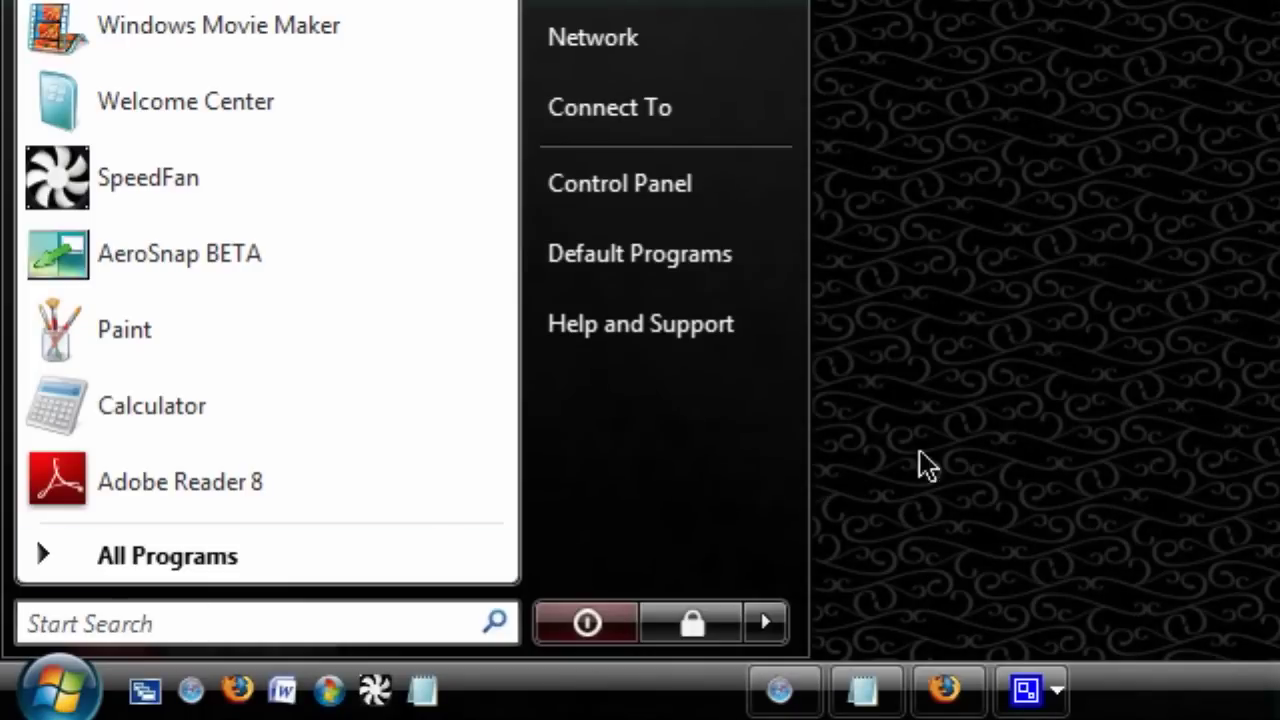
click(48, 694)
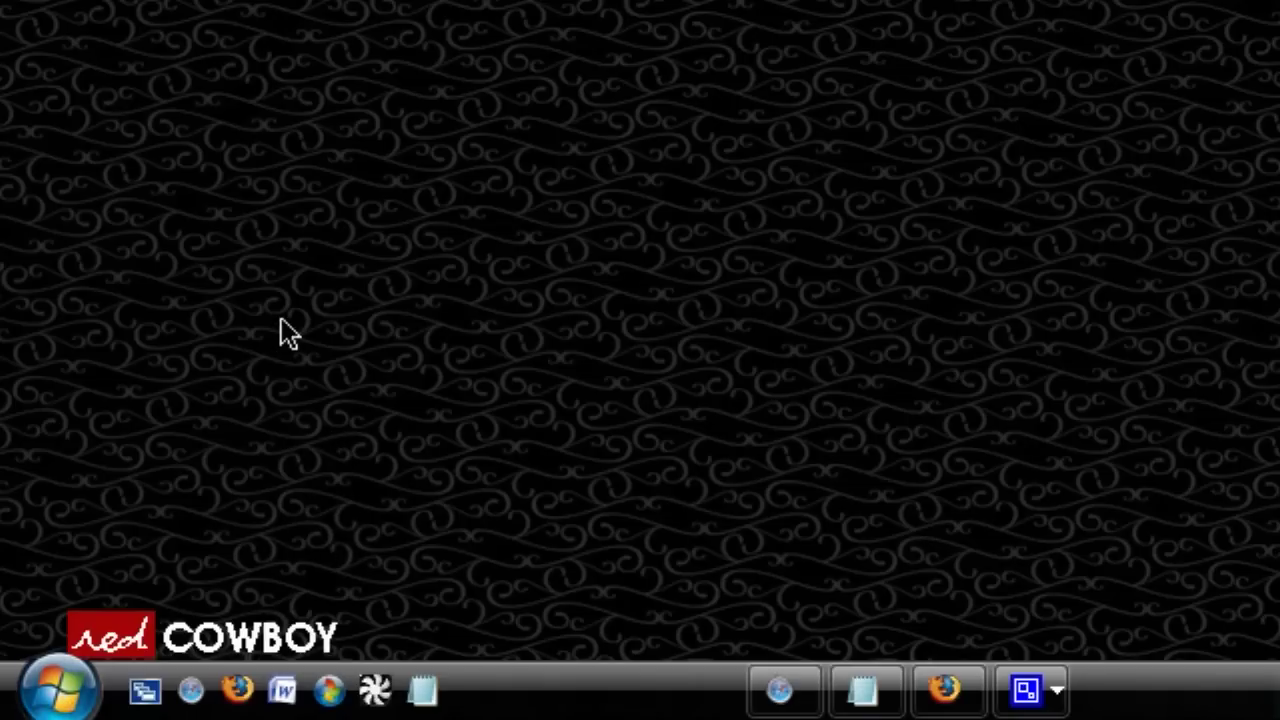
click(45, 695)
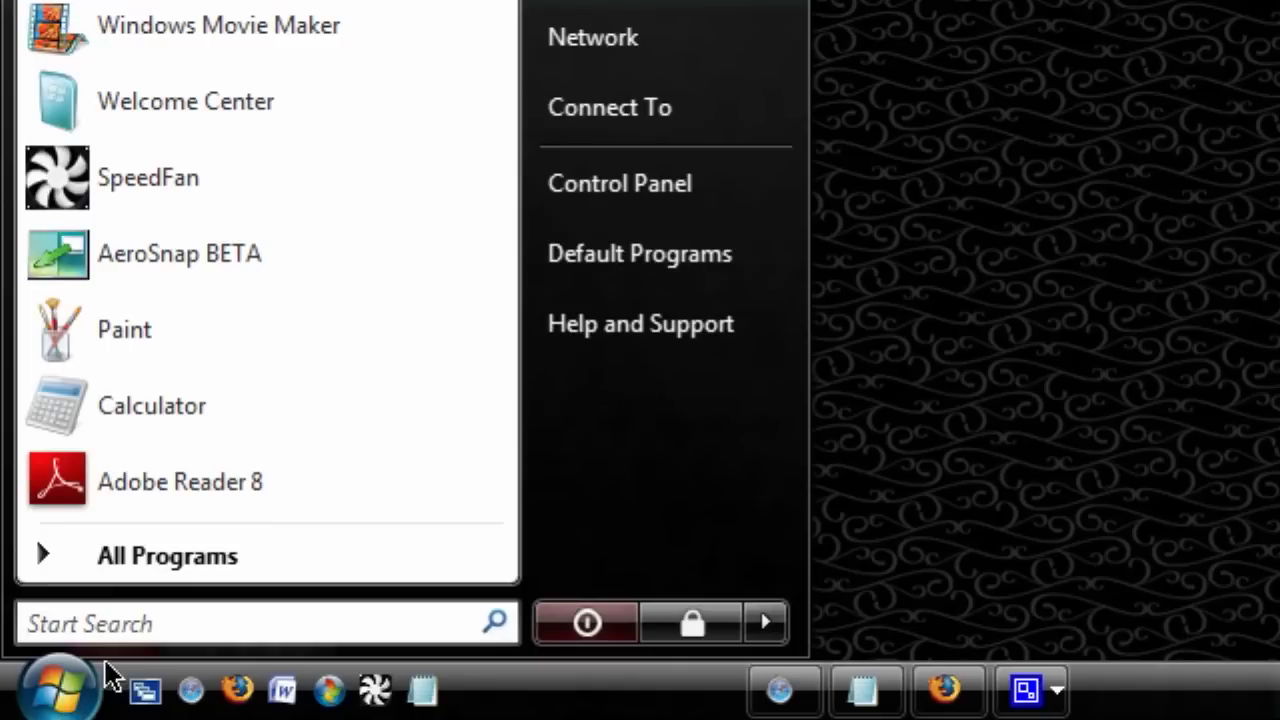
click(62, 688)
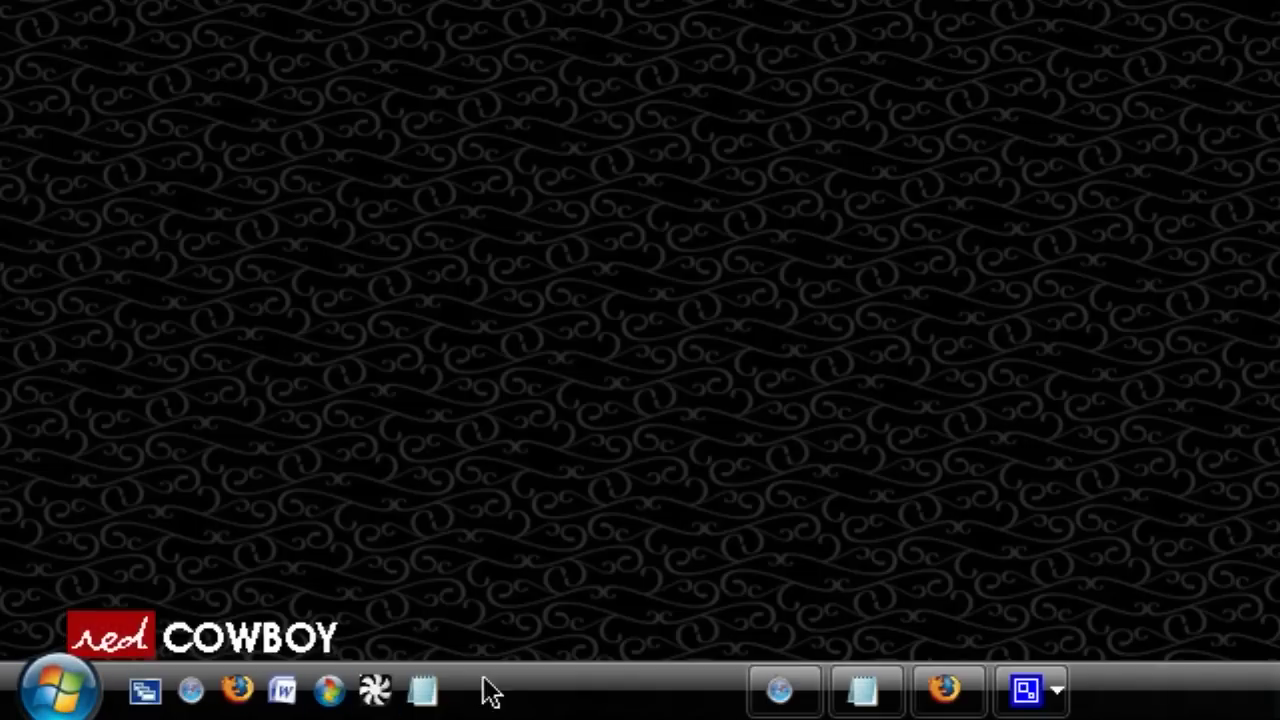
Open the Start menu customization settings from the taskbar properties and move the dialog aside
right_click(536, 704)
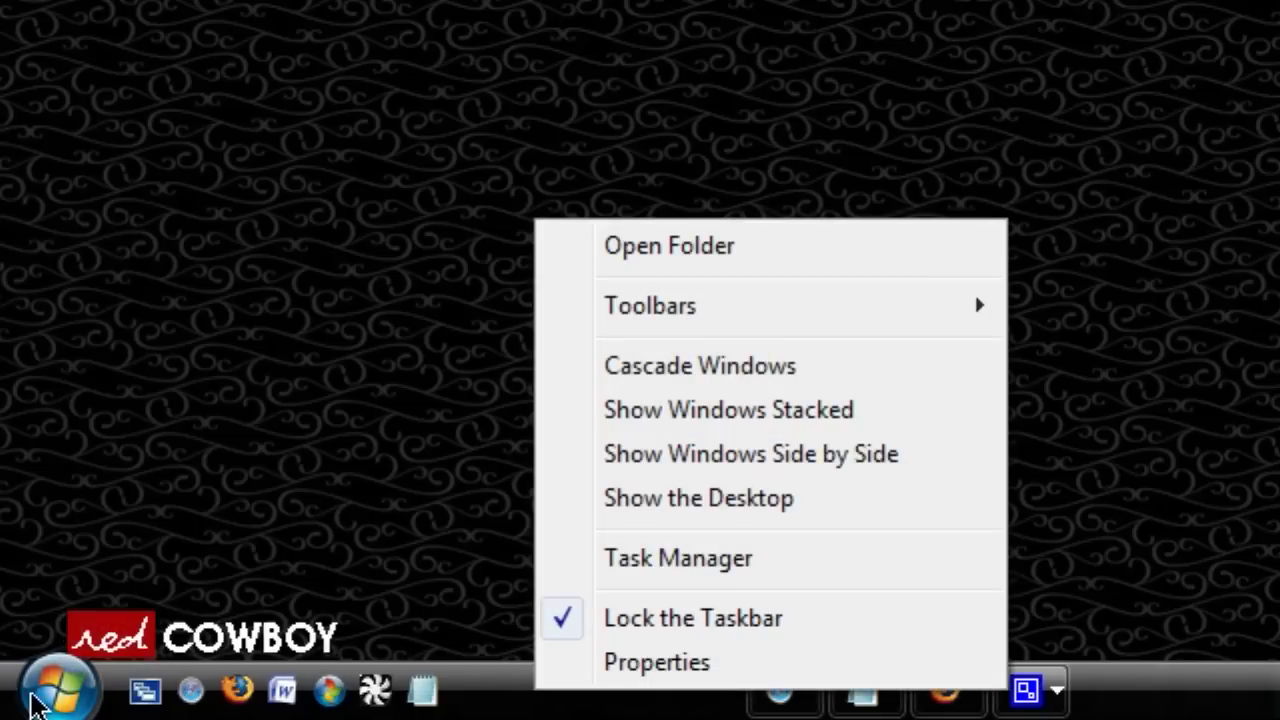
click(680, 676)
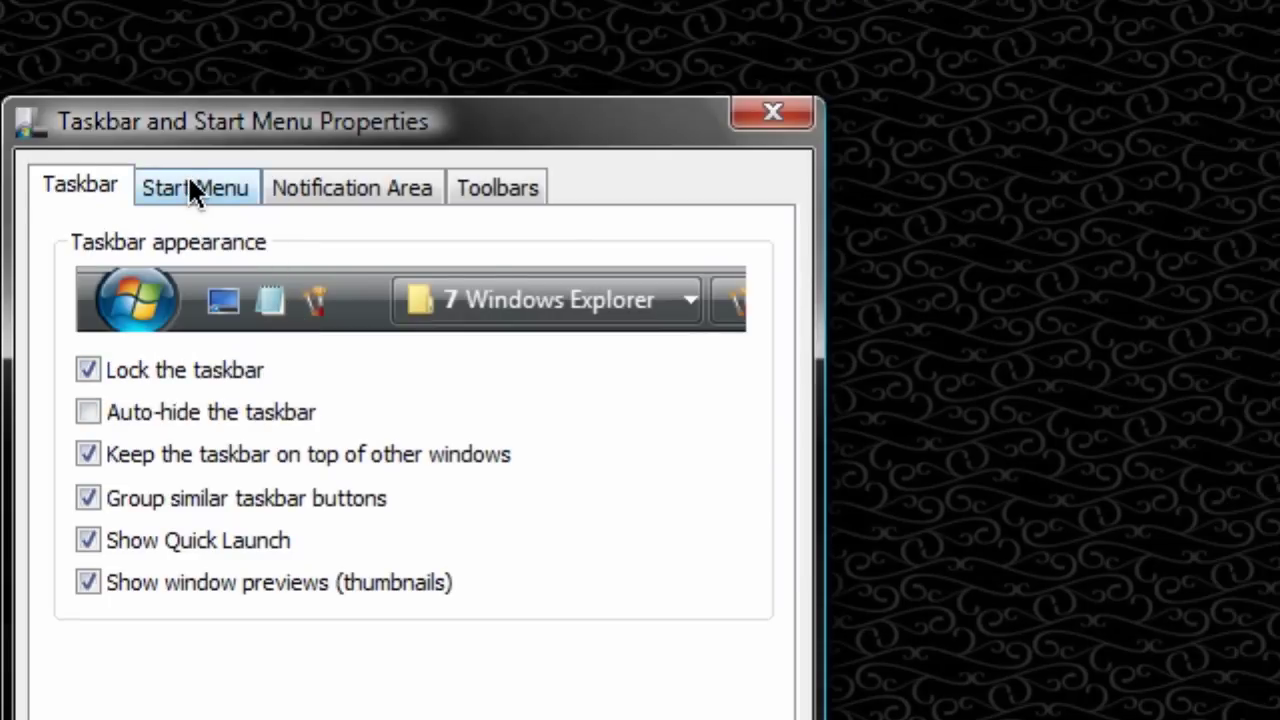
click(195, 190)
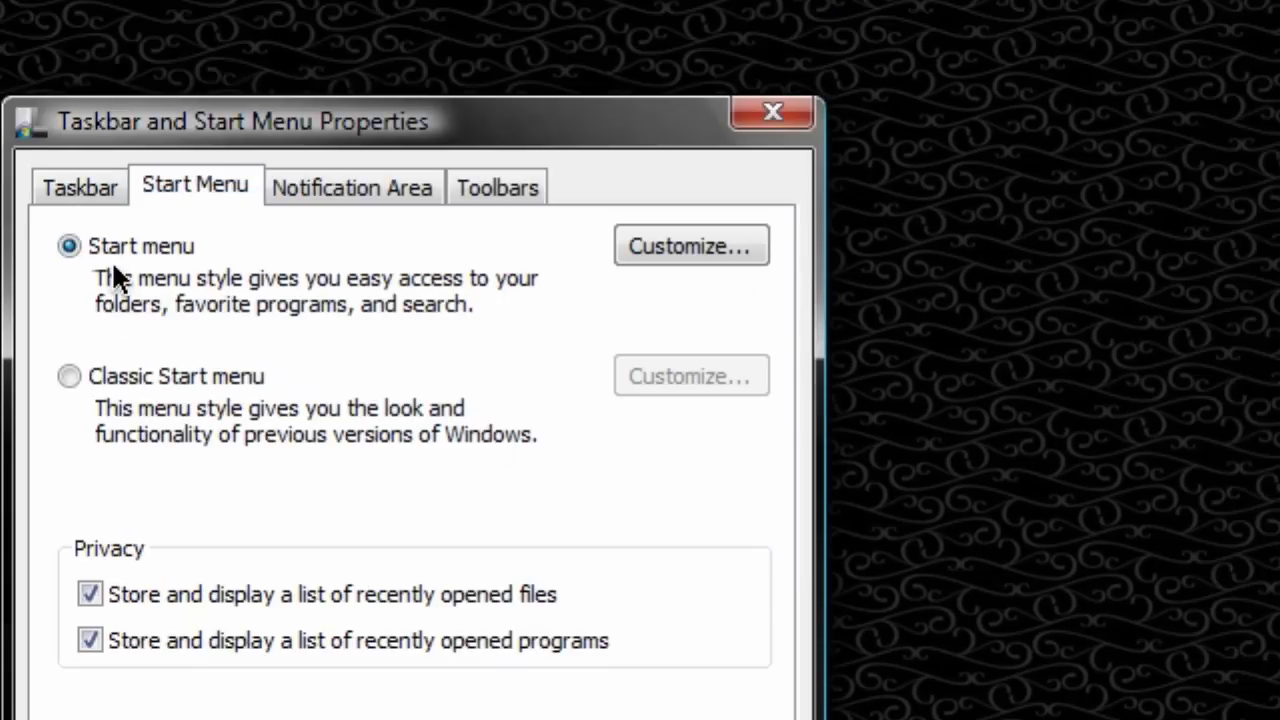
click(624, 258)
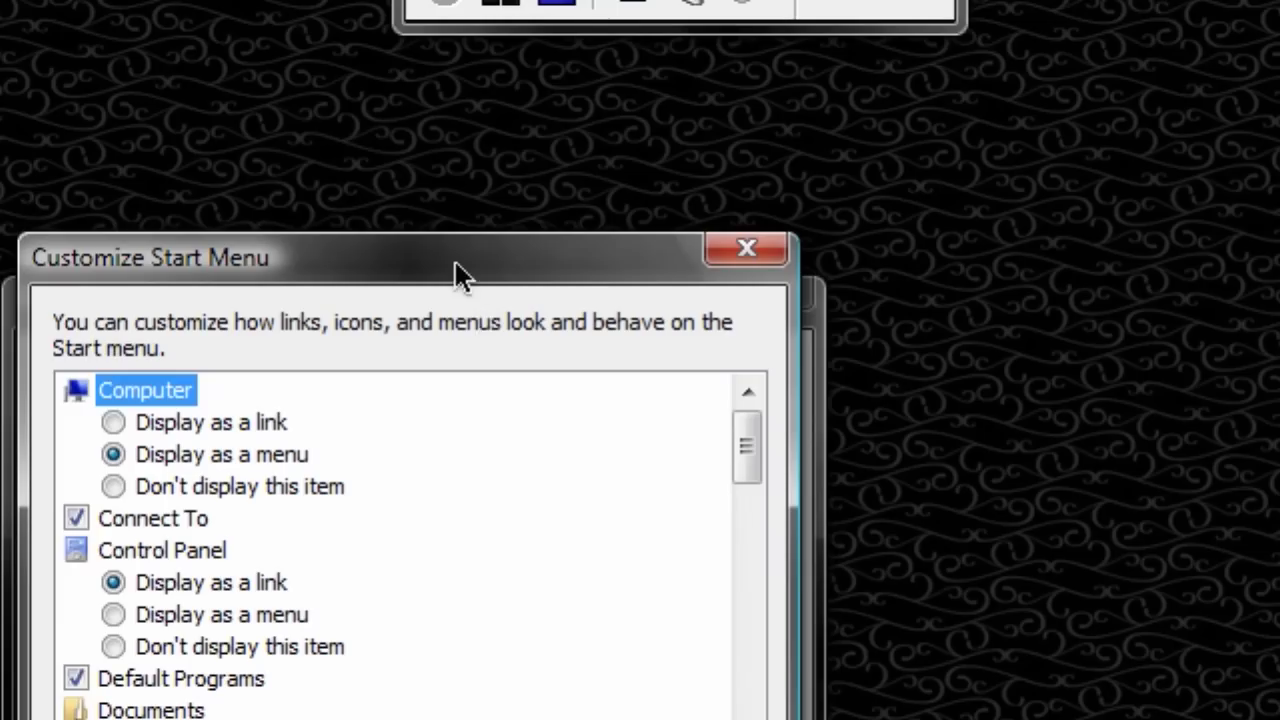
drag(457, 92, 1113, 74)
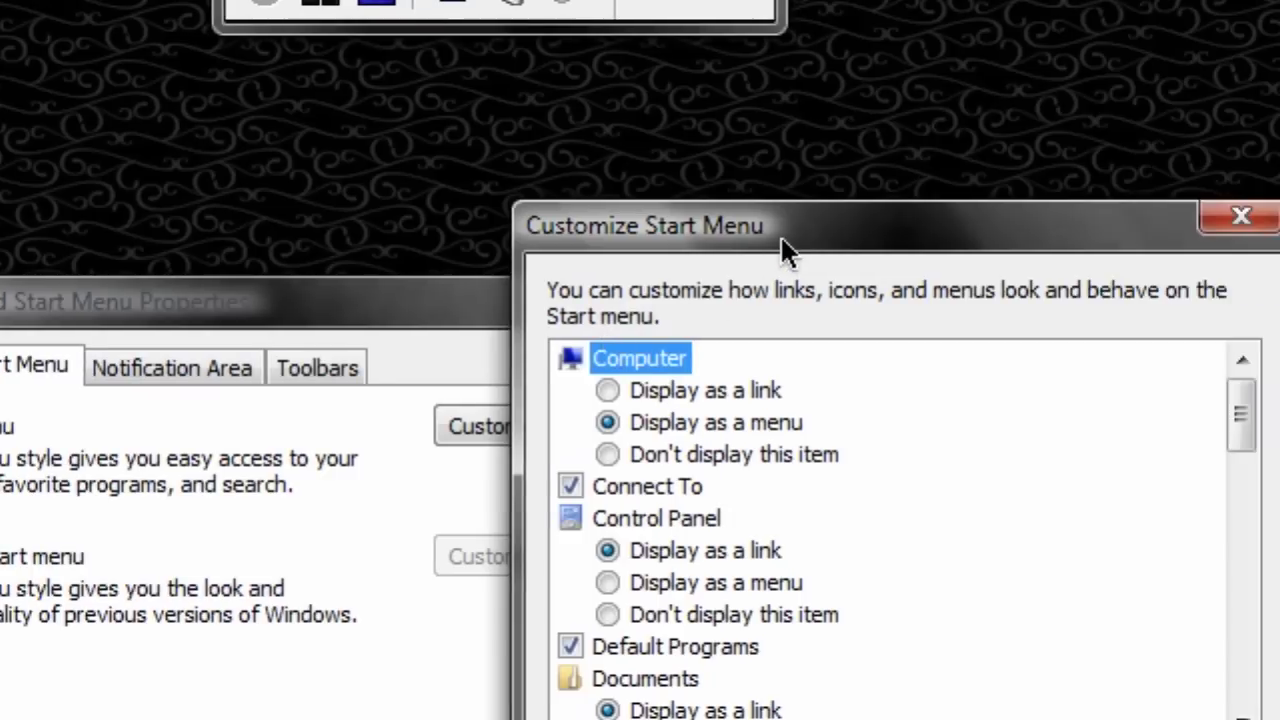
drag(961, 73, 691, 82)
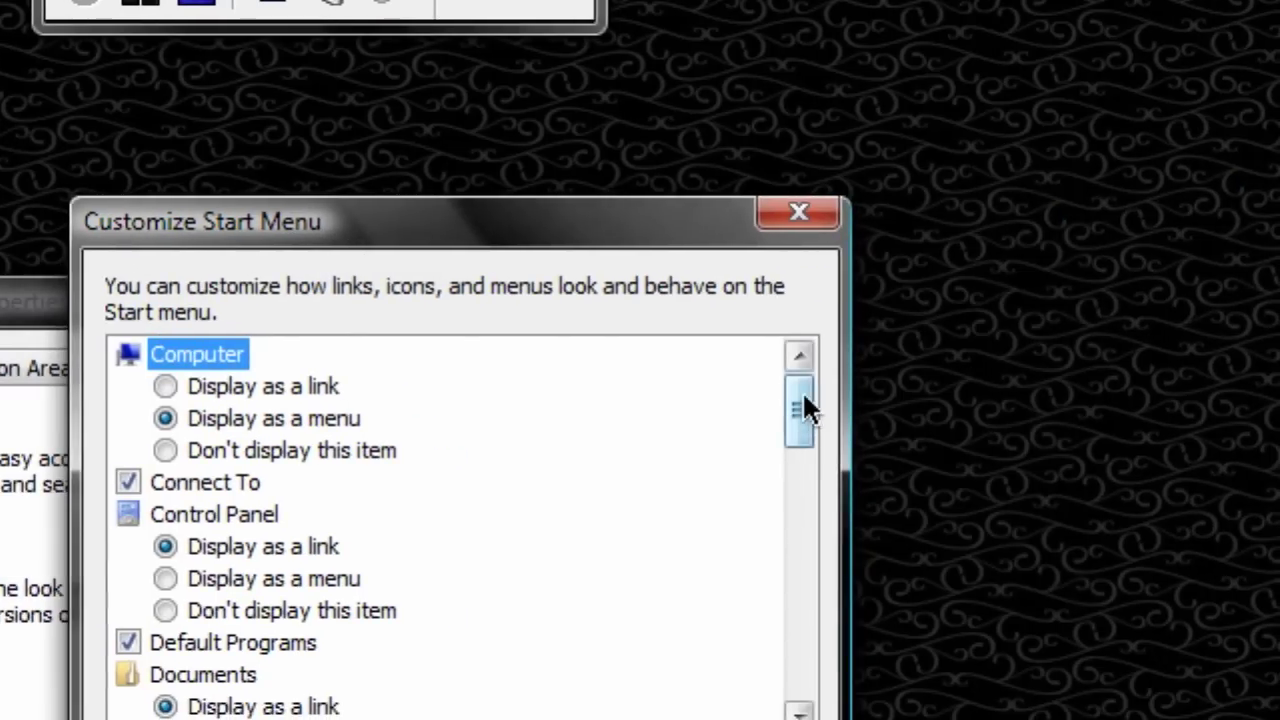
Enable the Run command item for the Start menu, then apply the change and close the properties
drag(980, 403, 994, 572)
drag(814, 392, 817, 423)
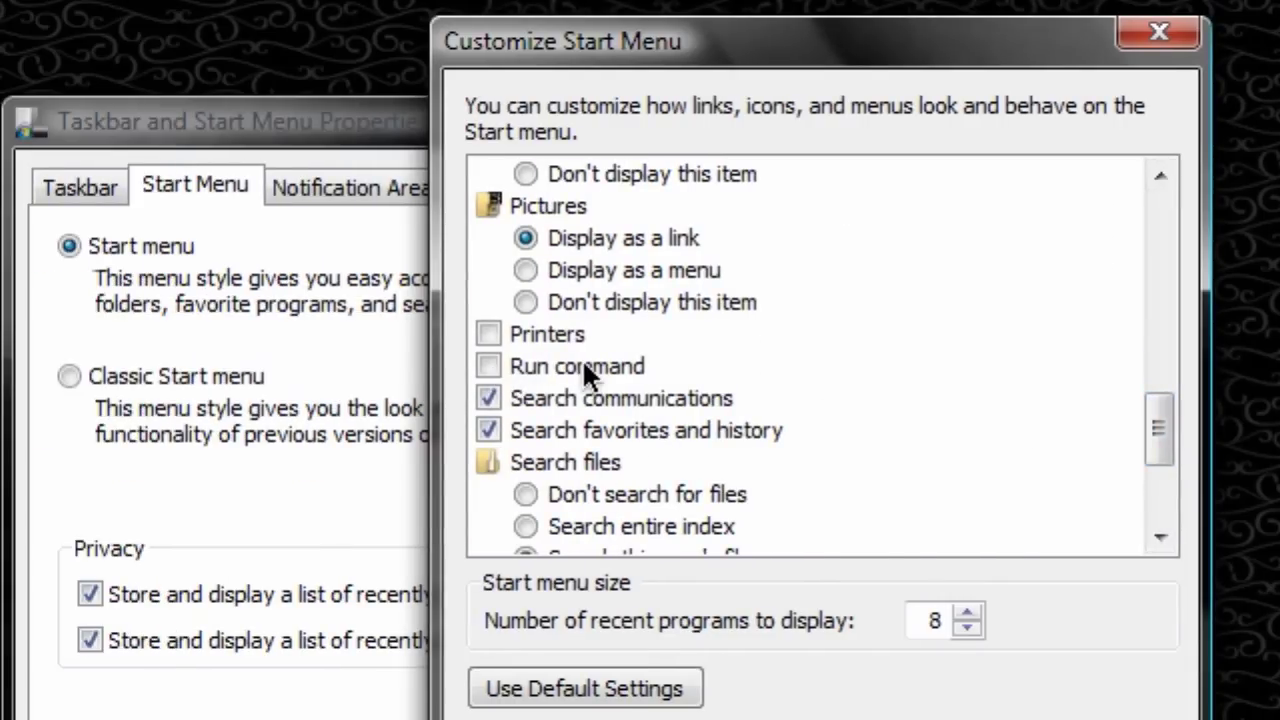
click(488, 366)
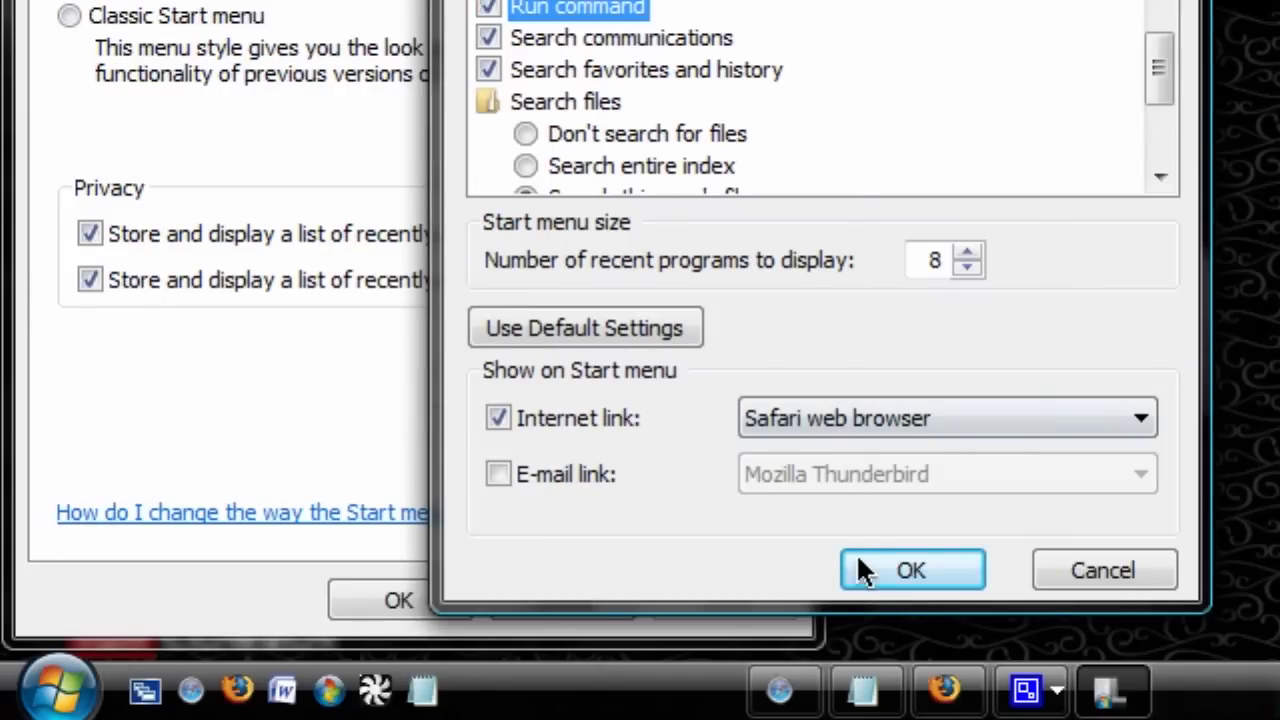
click(875, 570)
click(713, 606)
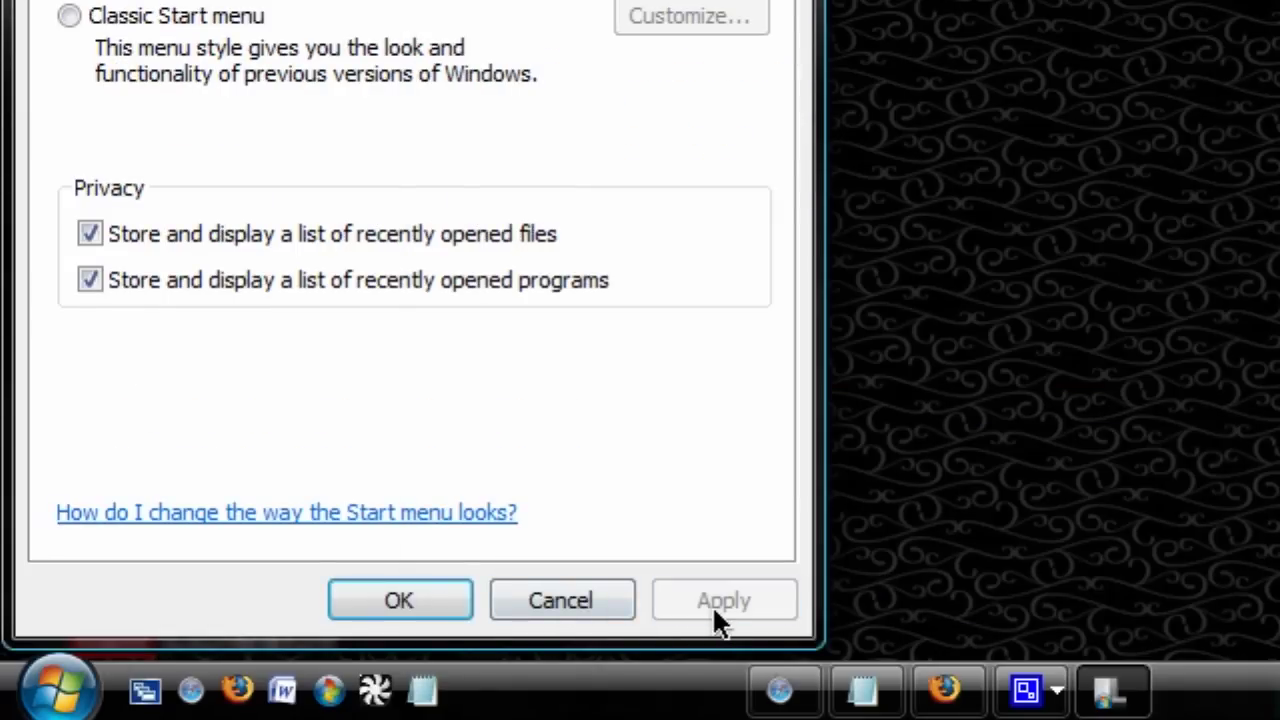
click(392, 601)
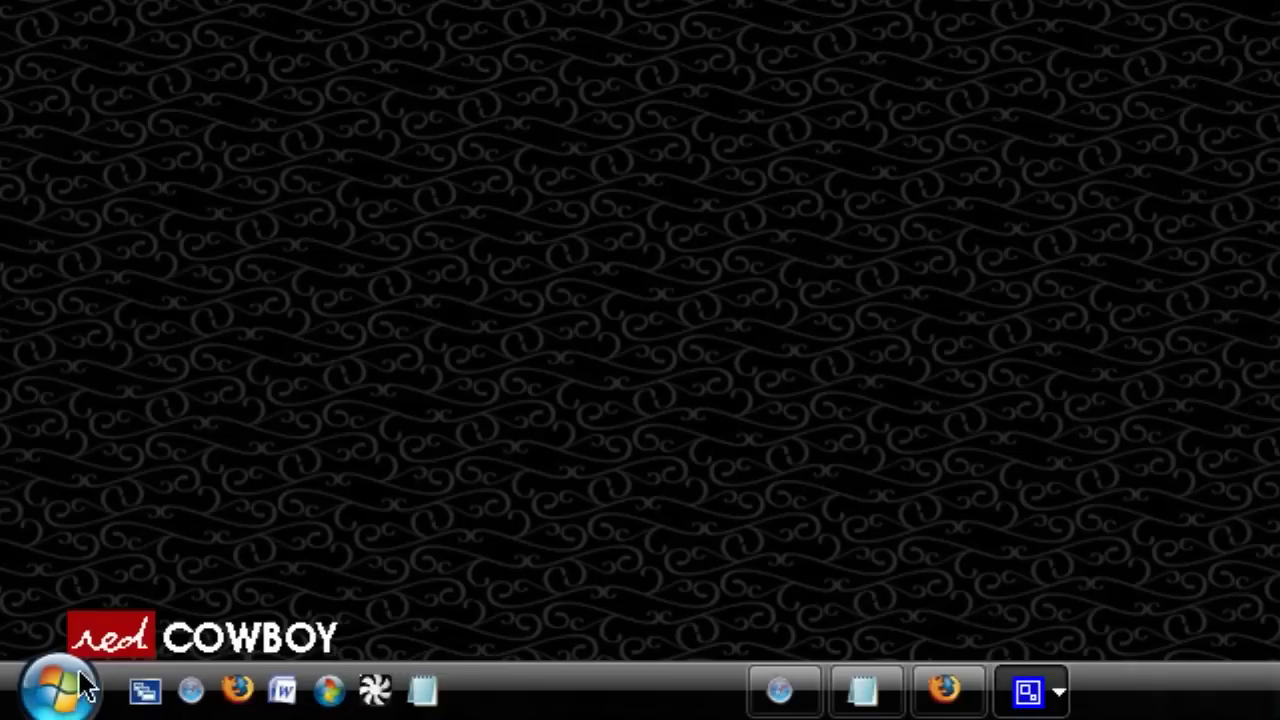
Open the Run dialog from the Start menu and run msconfig
click(60, 698)
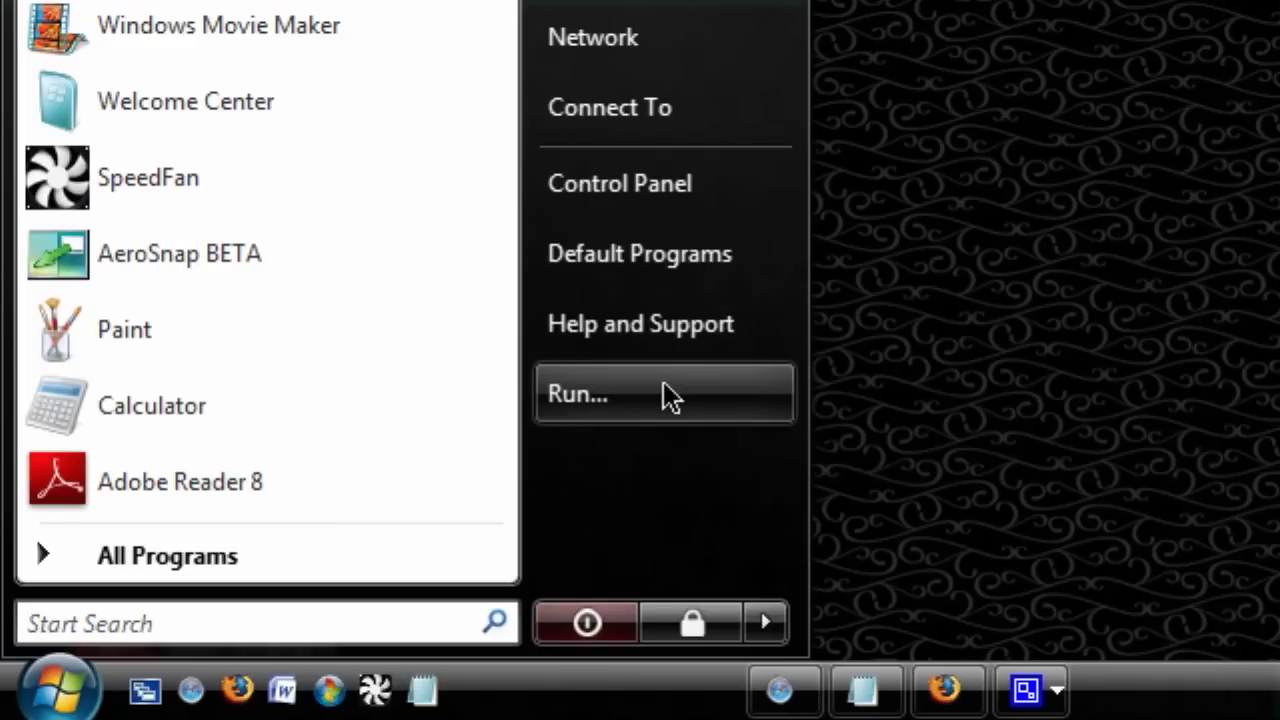
click(614, 410)
text(msco)
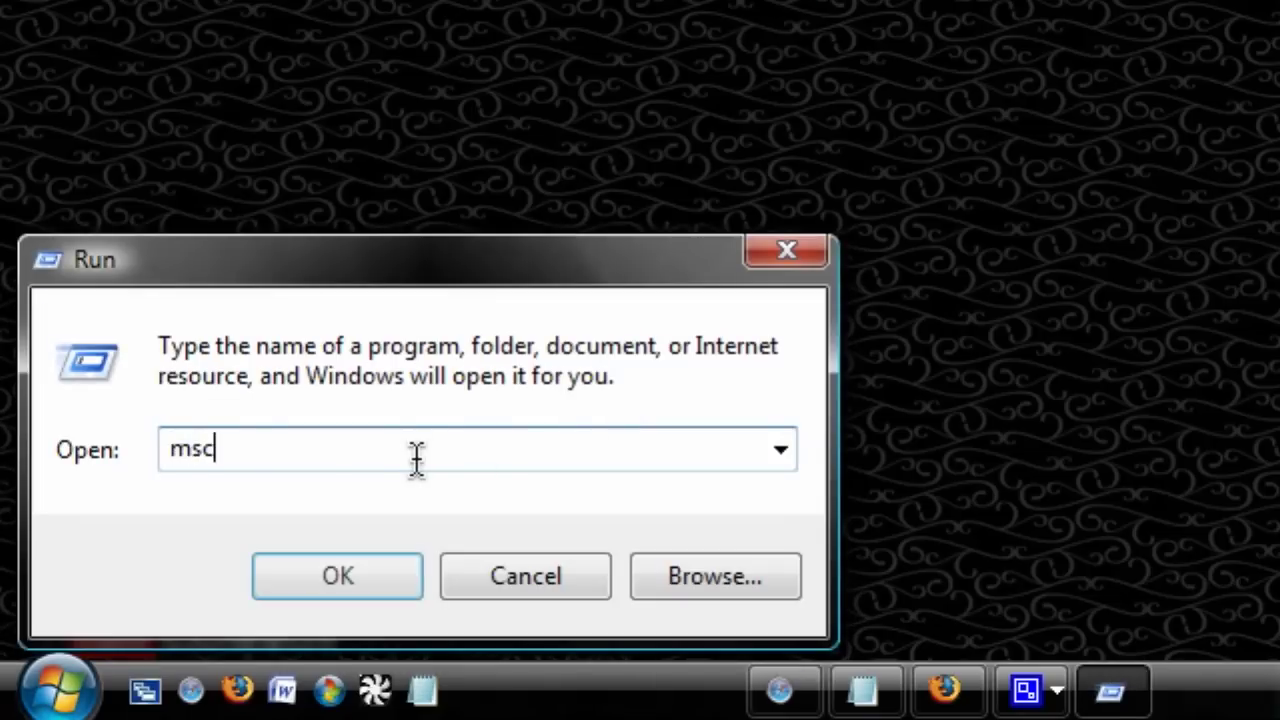
text(nfig)
key(Return)
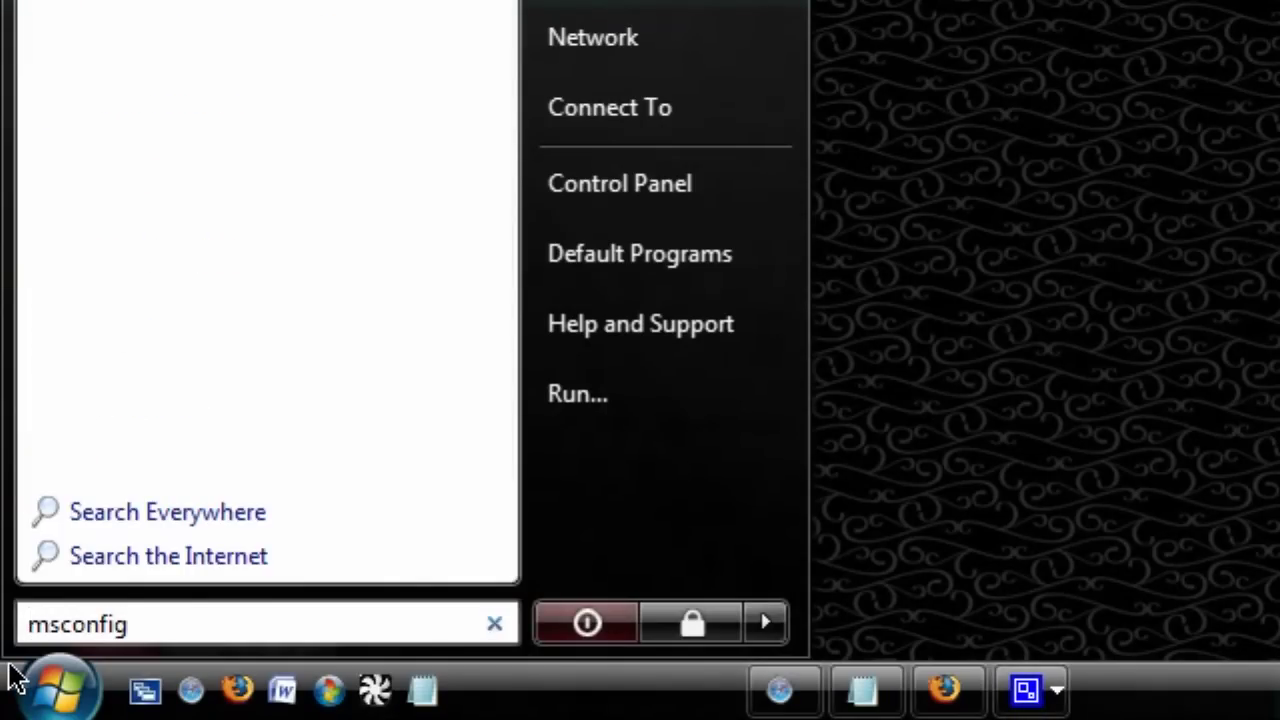
Clear the msconfig text from the Start menu search and close the Start menu
key(BackSpace)
key(BackSpace)
key(BackSpace)
key(BackSpace)
key(BackSpace)
key(BackSpace)
key(BackSpace)
key(BackSpace)
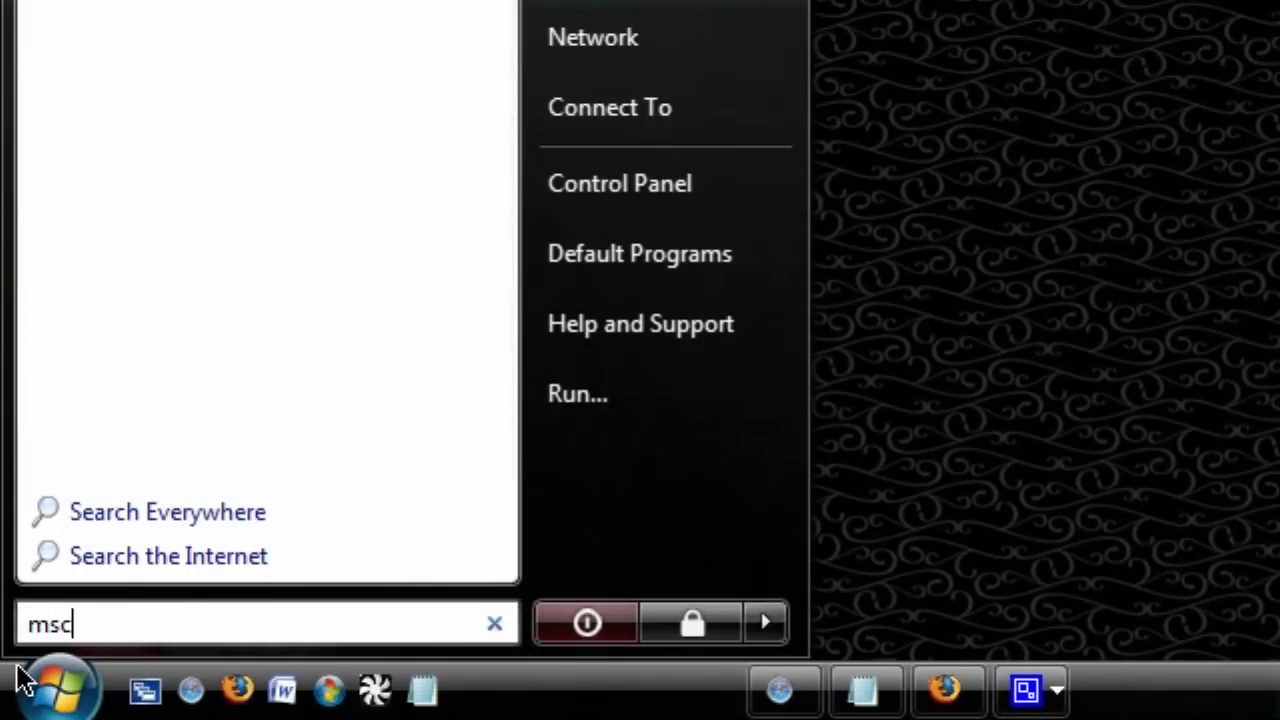
key(Escape)
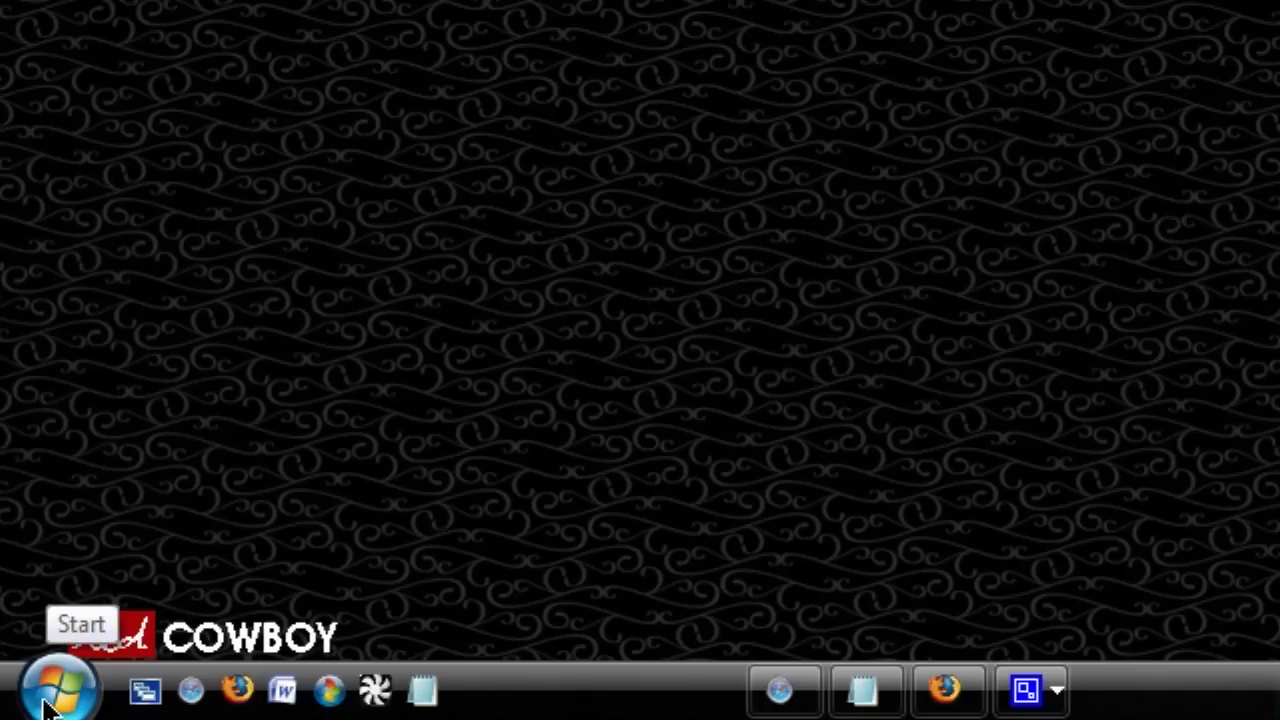
Check the Start menu for the Run entry, then return to the Start menu customization settings
click(46, 704)
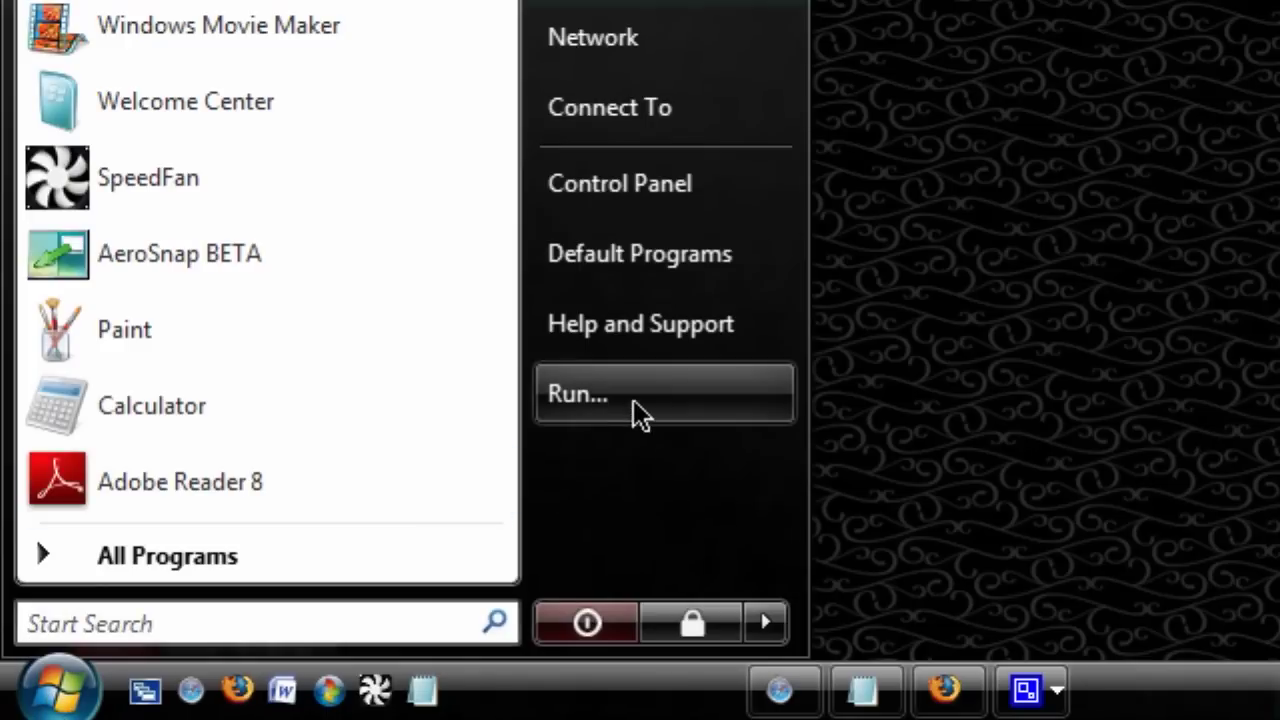
click(193, 690)
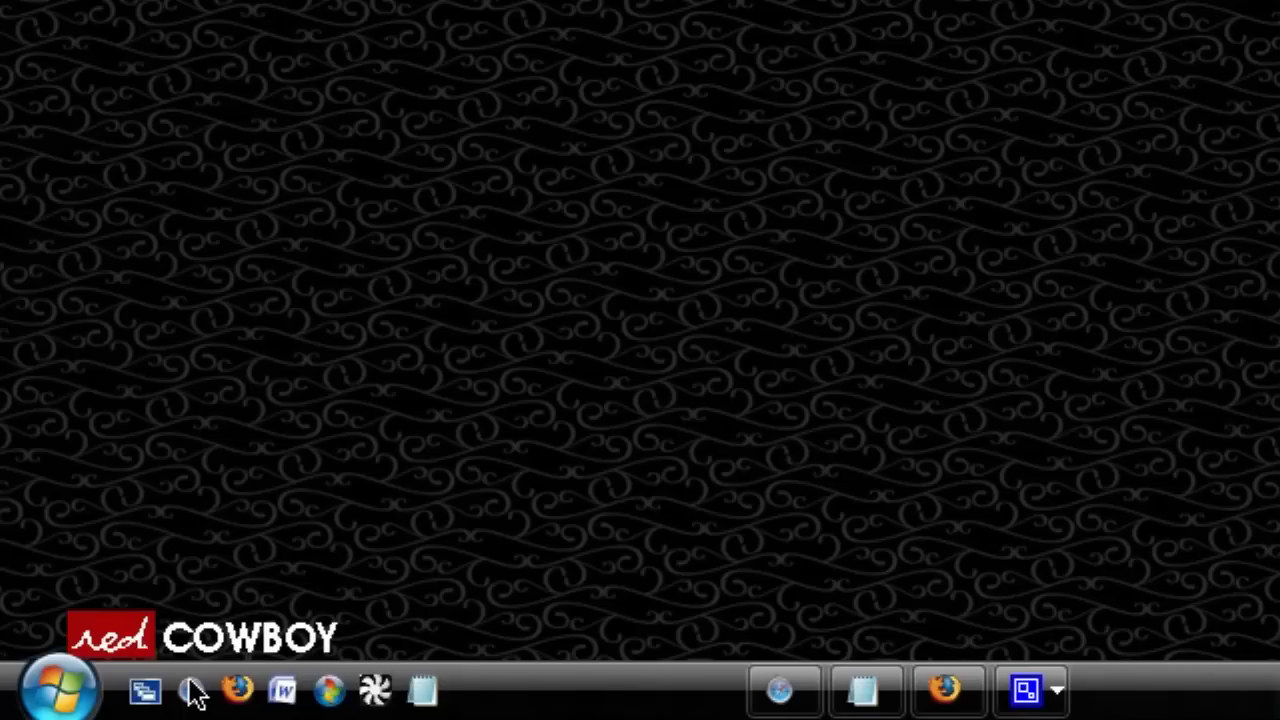
right_click(585, 700)
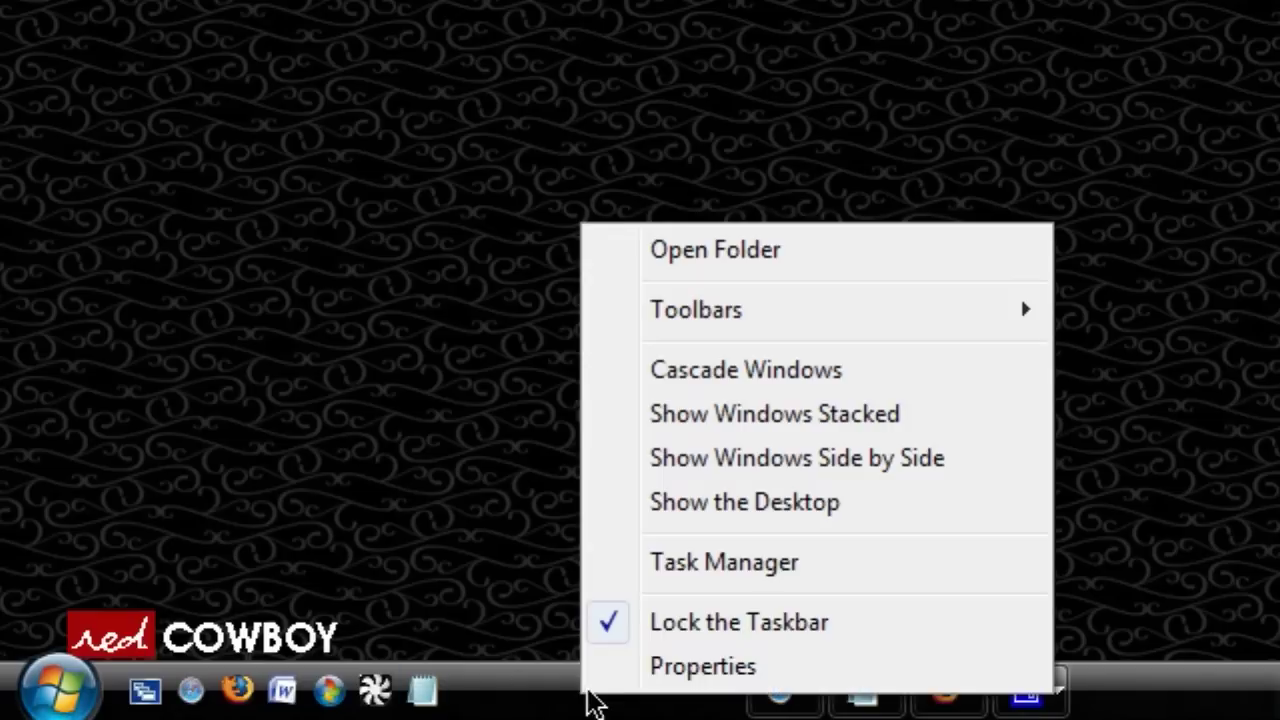
click(697, 666)
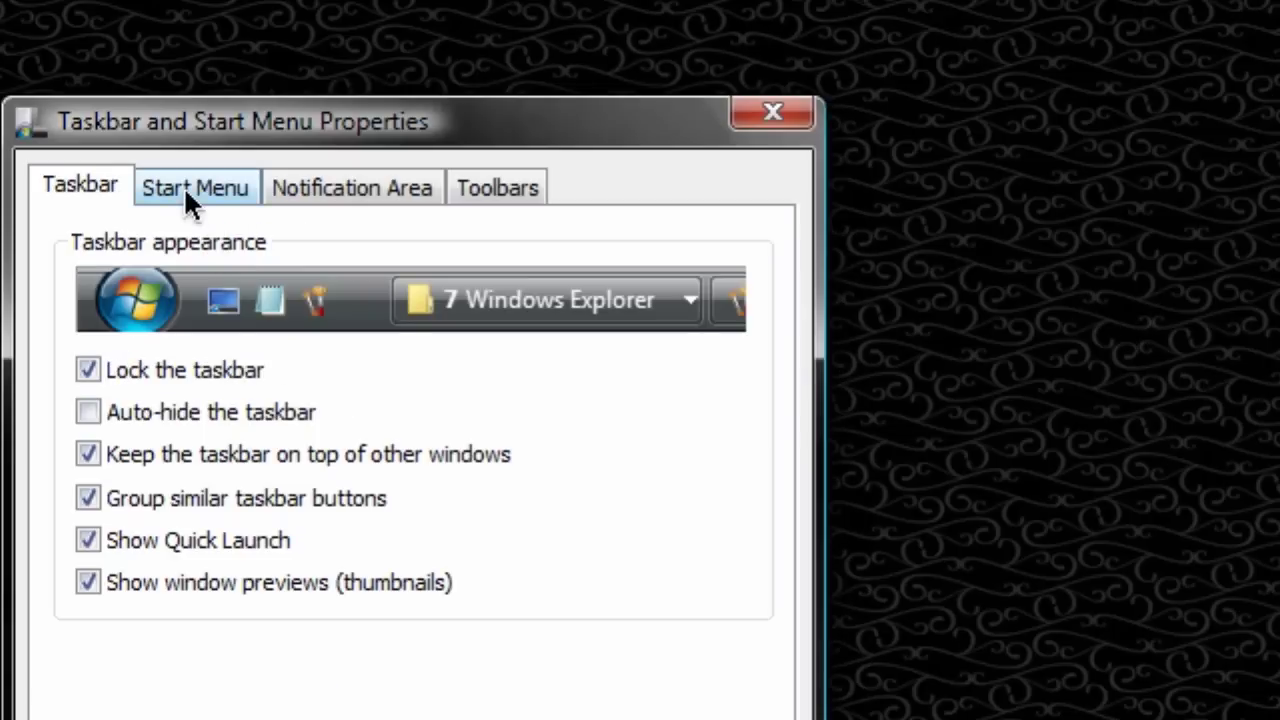
click(183, 188)
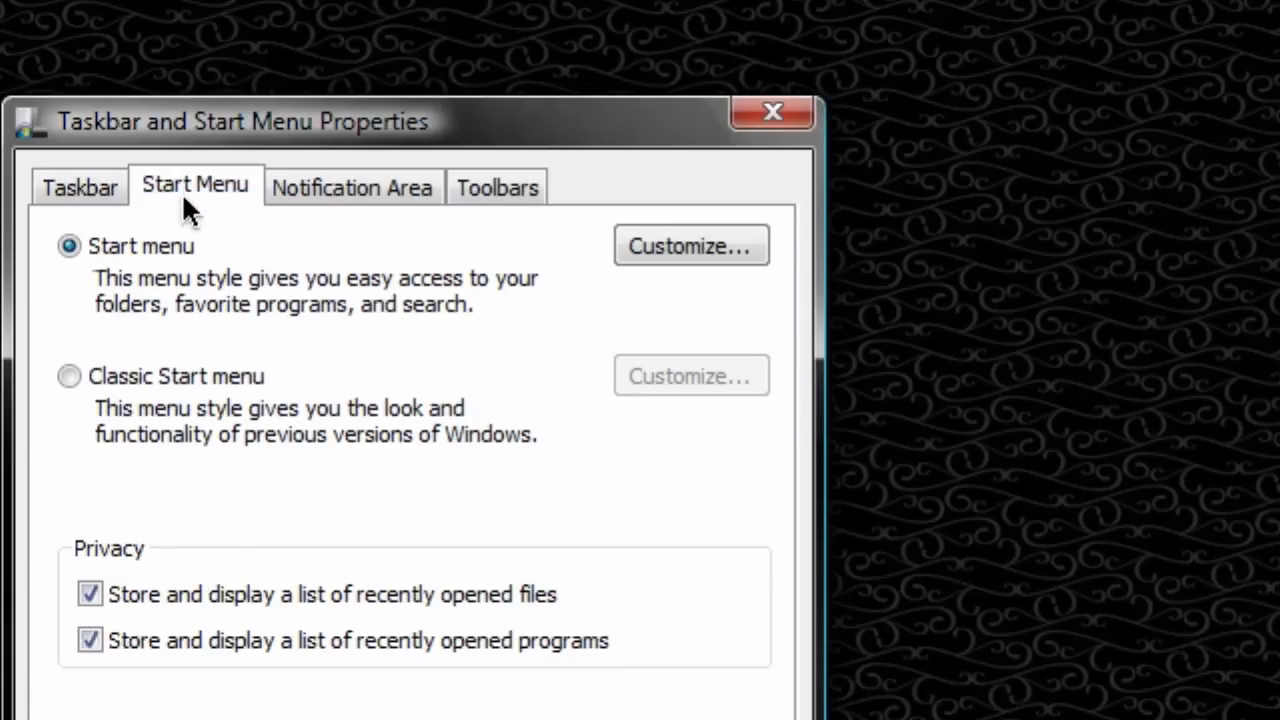
click(700, 244)
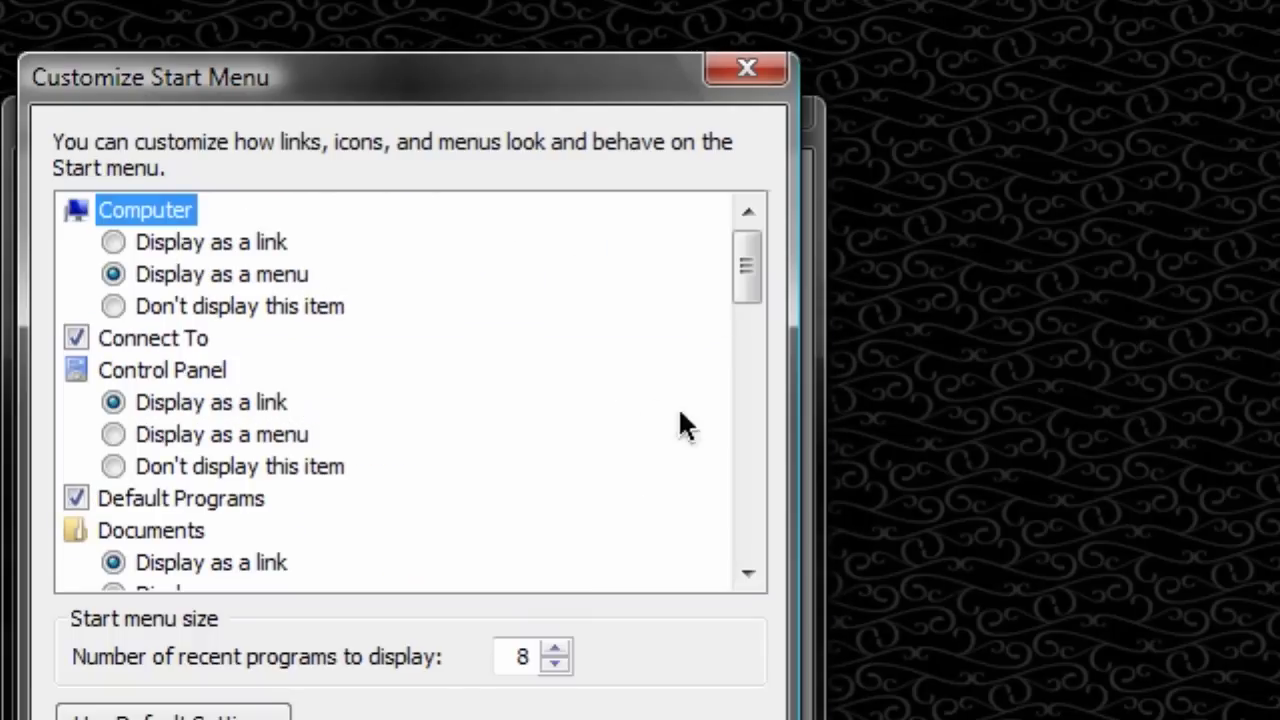
Disable the Run command item, apply the change, and check the Start menu for the Run entry
drag(745, 285, 746, 457)
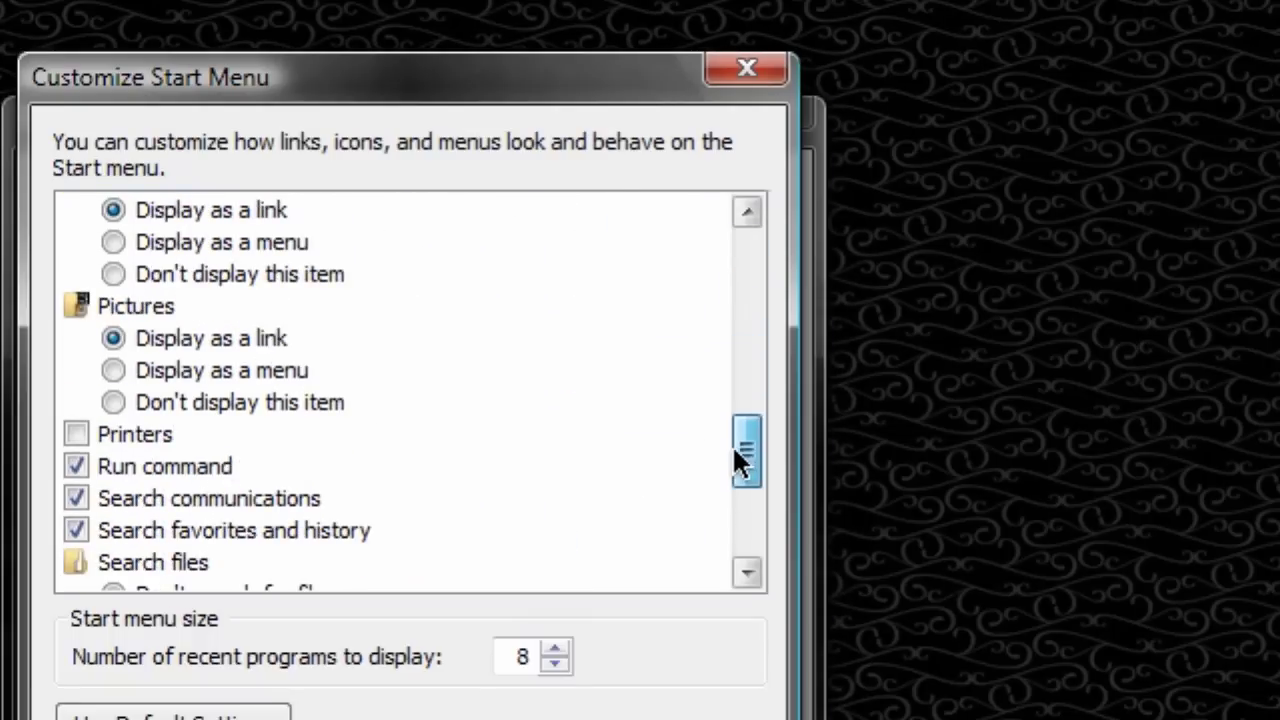
click(75, 466)
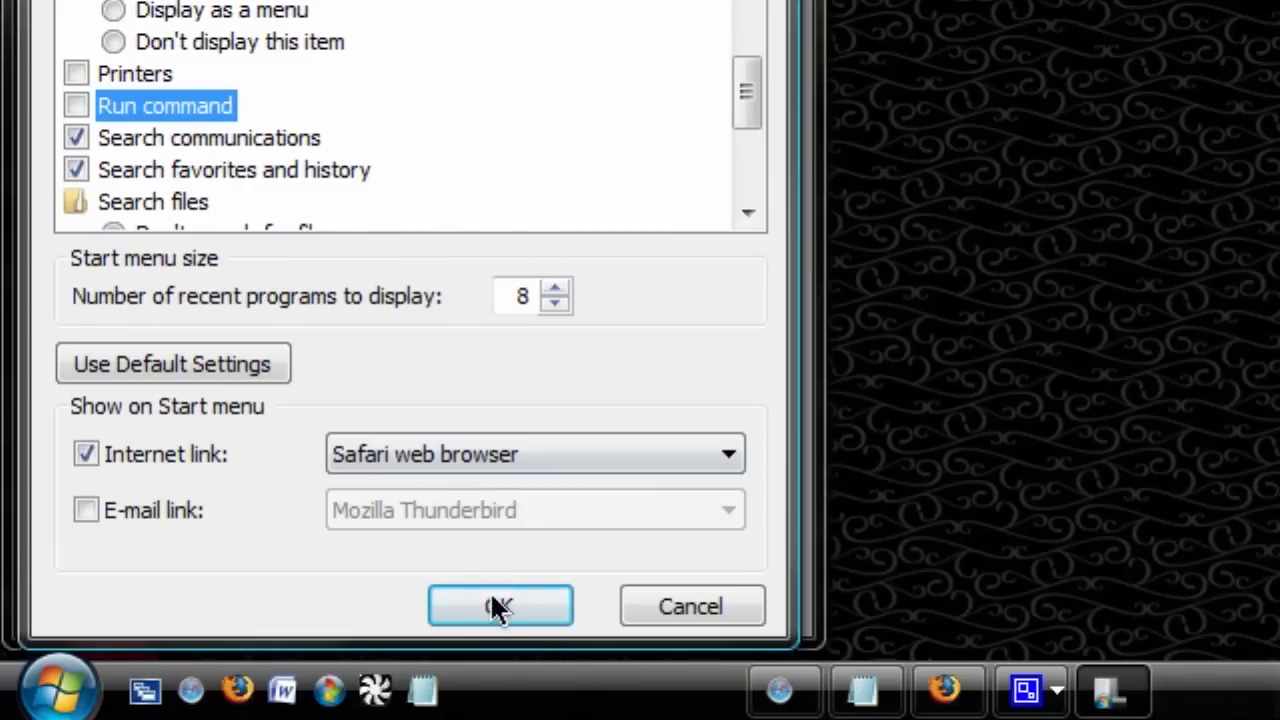
click(491, 606)
click(700, 605)
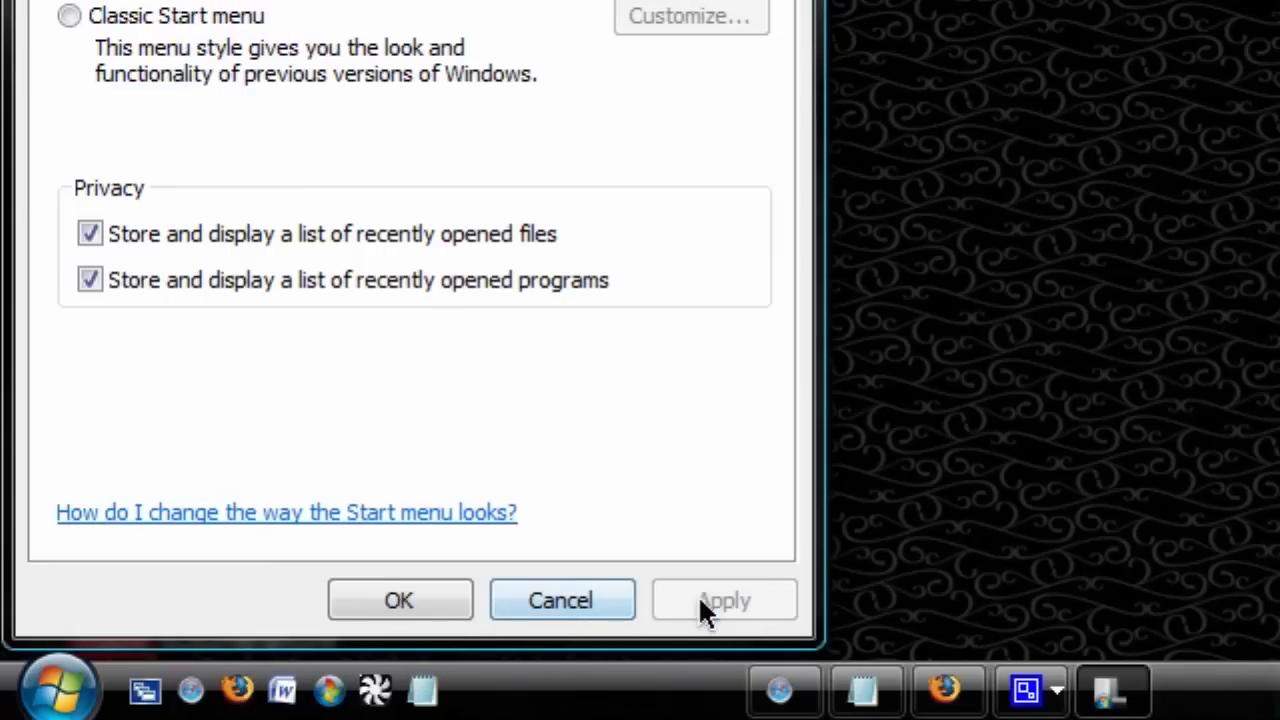
click(432, 605)
click(58, 690)
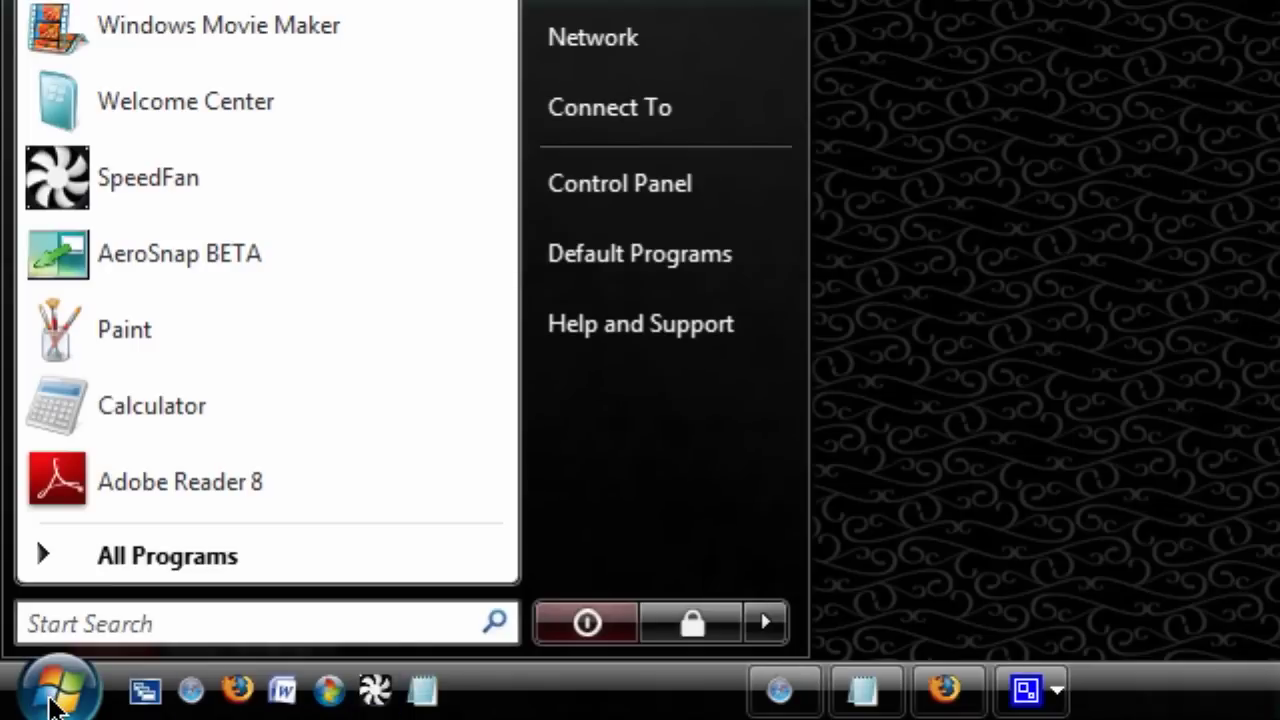
click(50, 694)
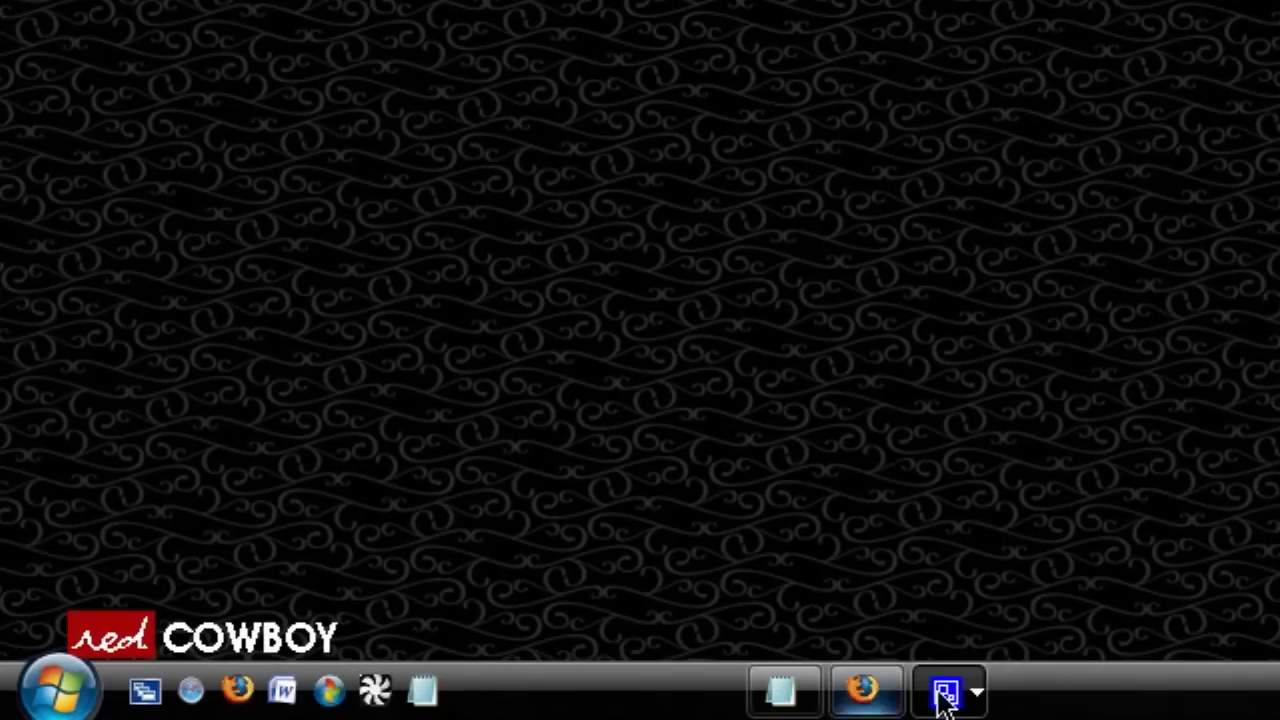
mouse_move(945, 705)
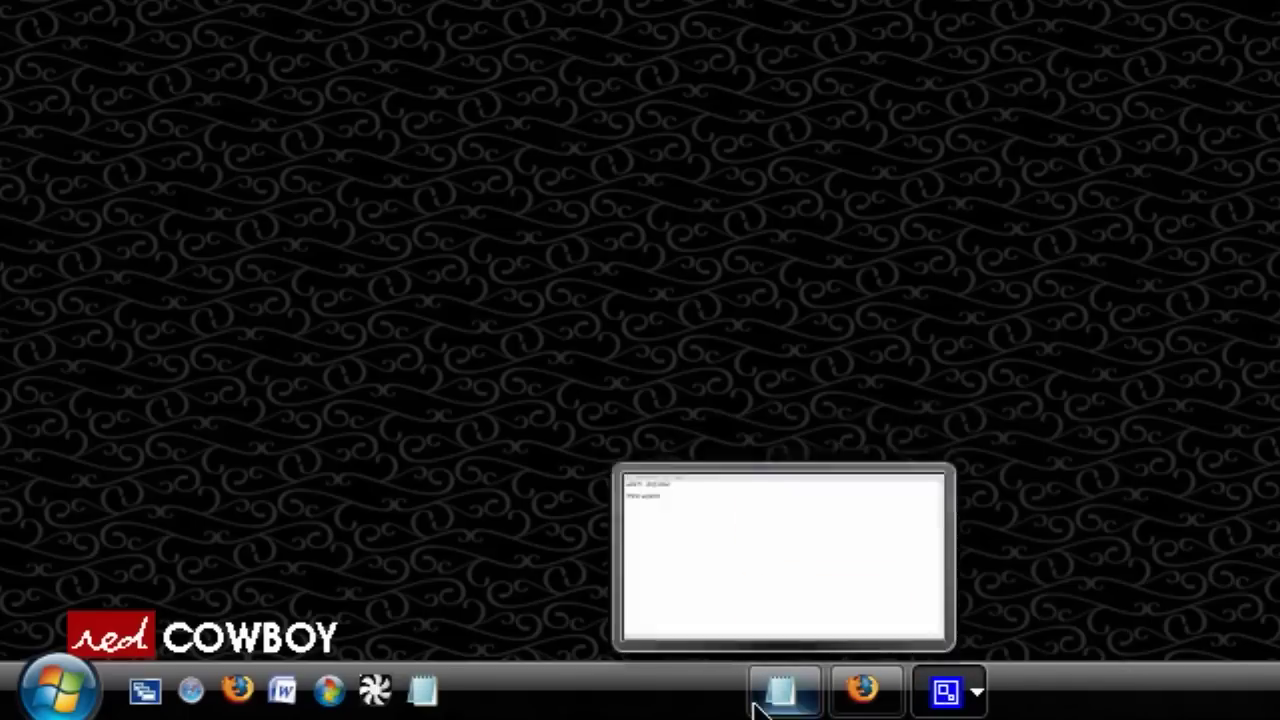
Set the Start menu's Internet link to Safari web browser in the Start menu customization, confirm, and check the Start menu
click(55, 695)
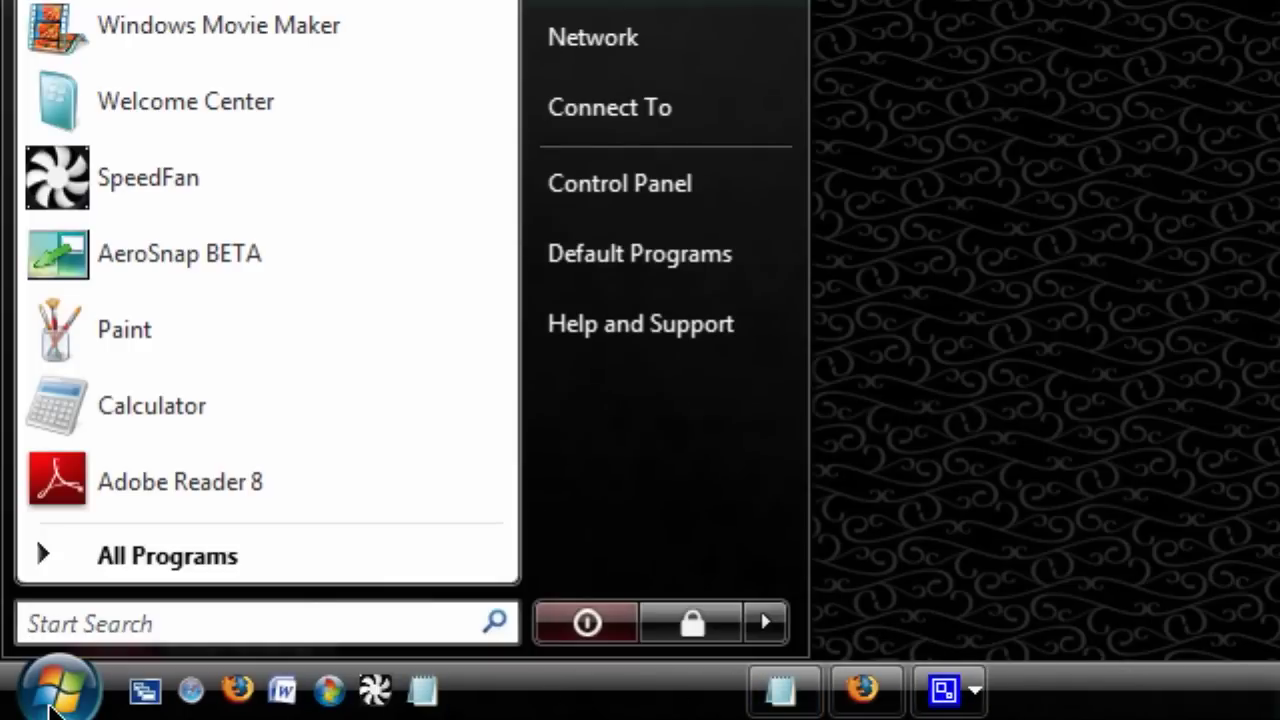
click(52, 705)
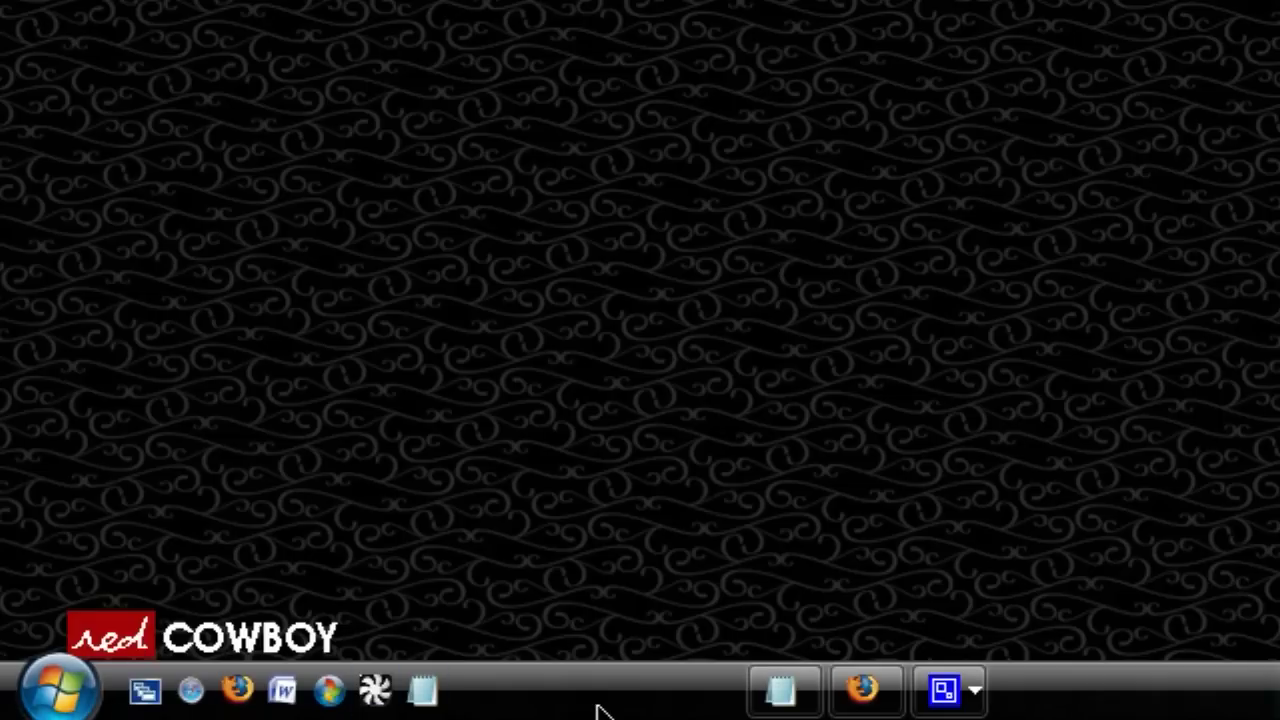
right_click(598, 712)
click(717, 687)
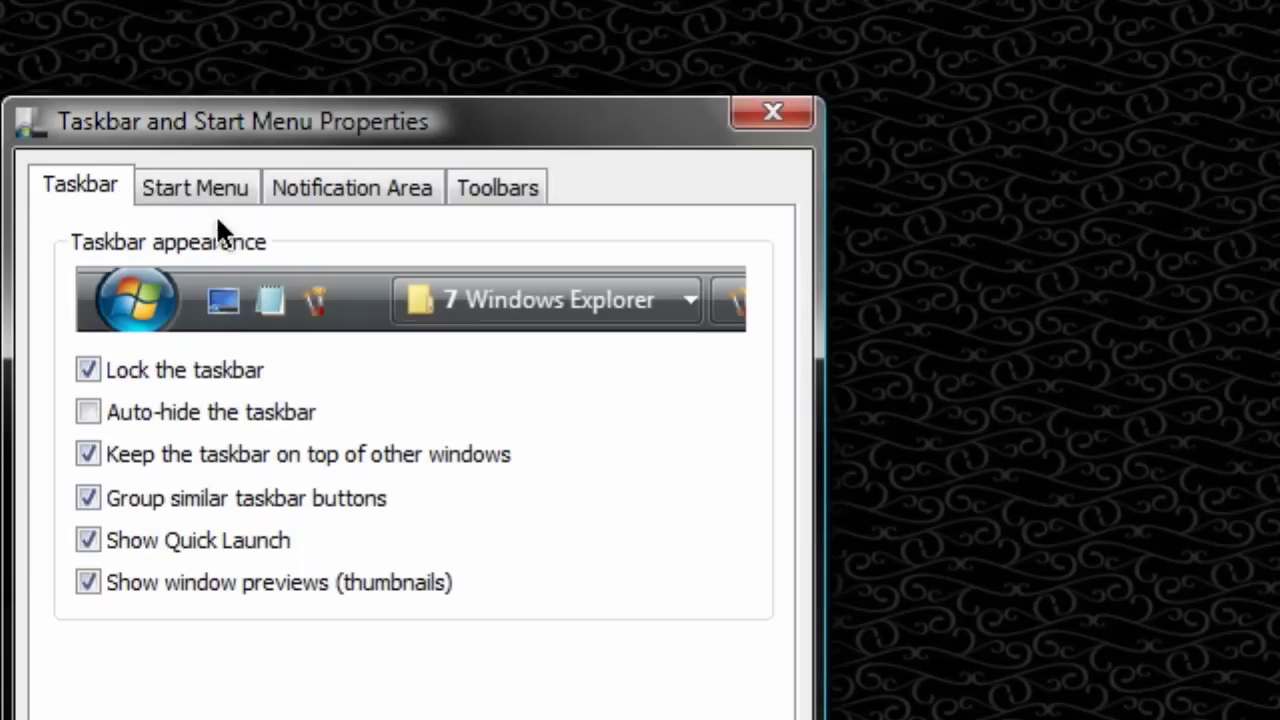
click(200, 188)
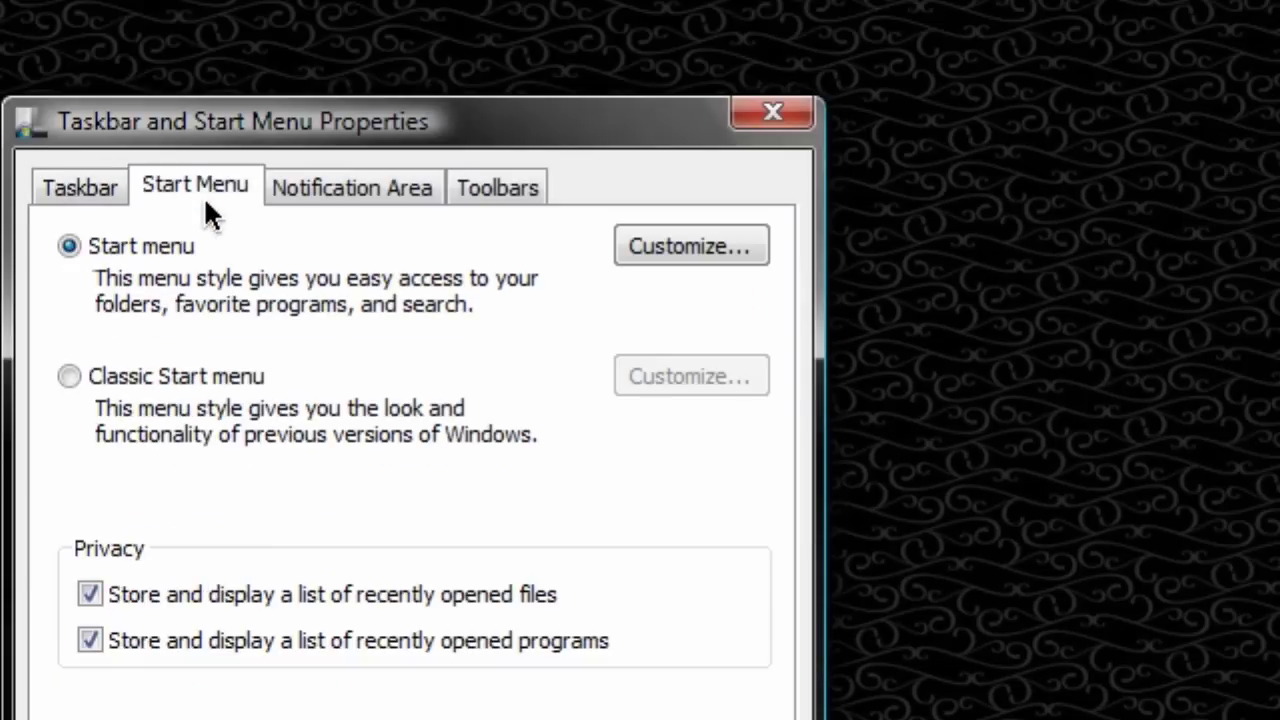
click(686, 249)
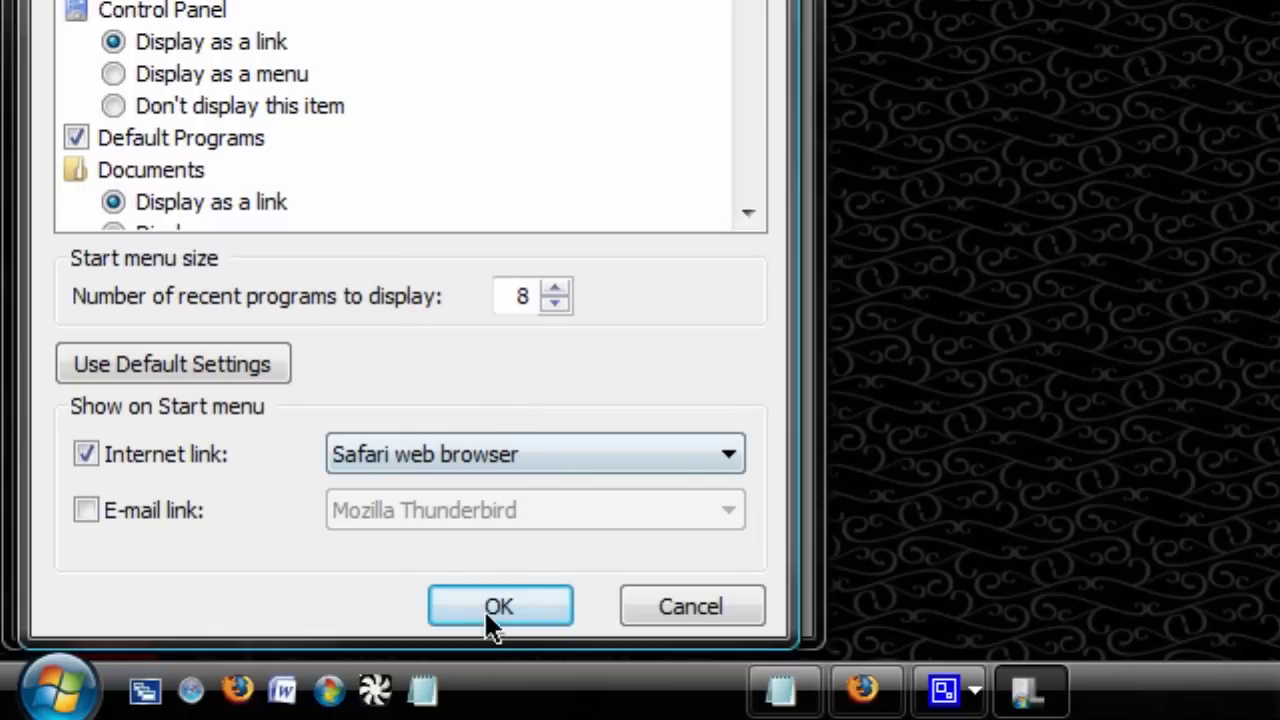
click(485, 608)
click(437, 606)
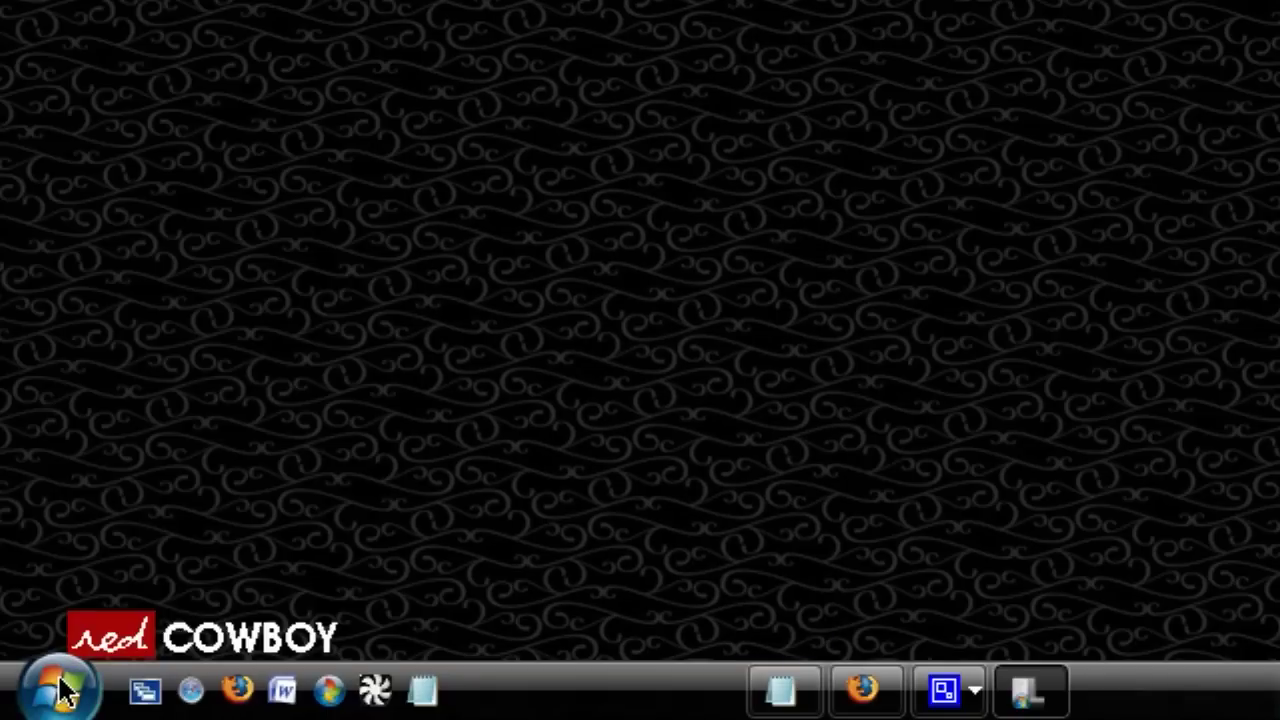
click(57, 686)
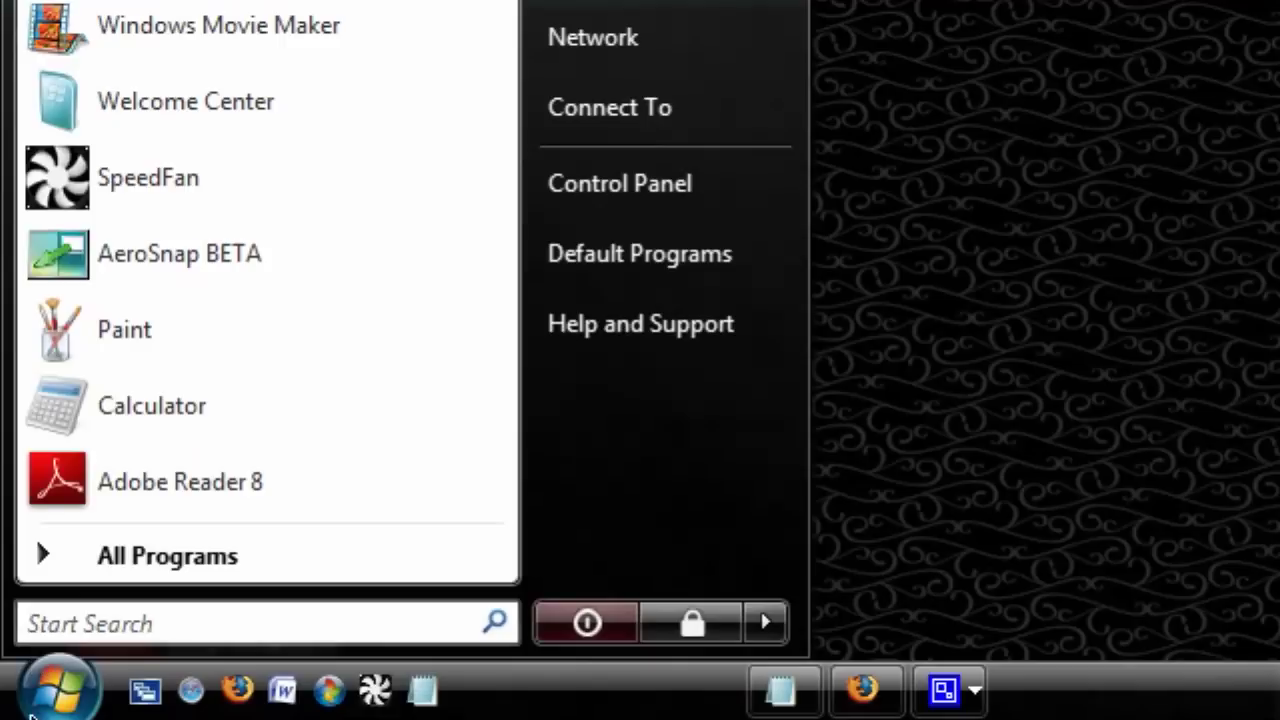
click(57, 719)
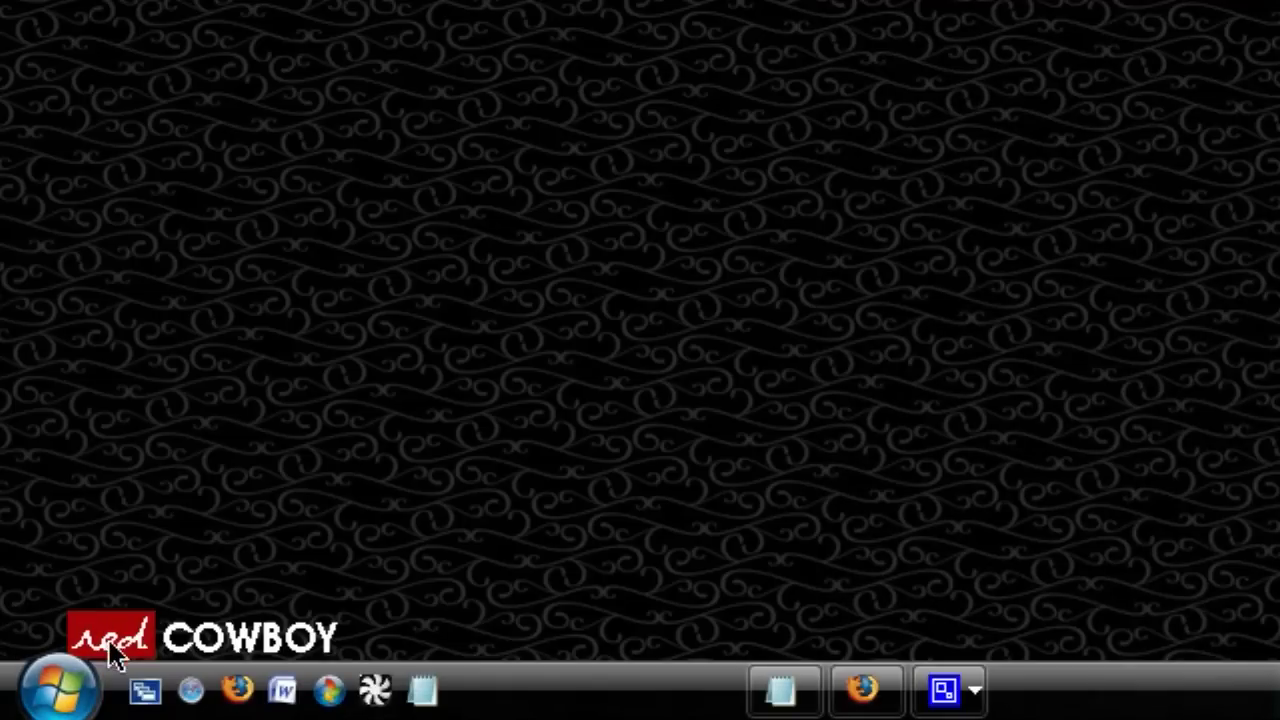
Pin Paint from the recent programs to the Start menu's pinned programs, directly below Diskeeper 2008
click(57, 690)
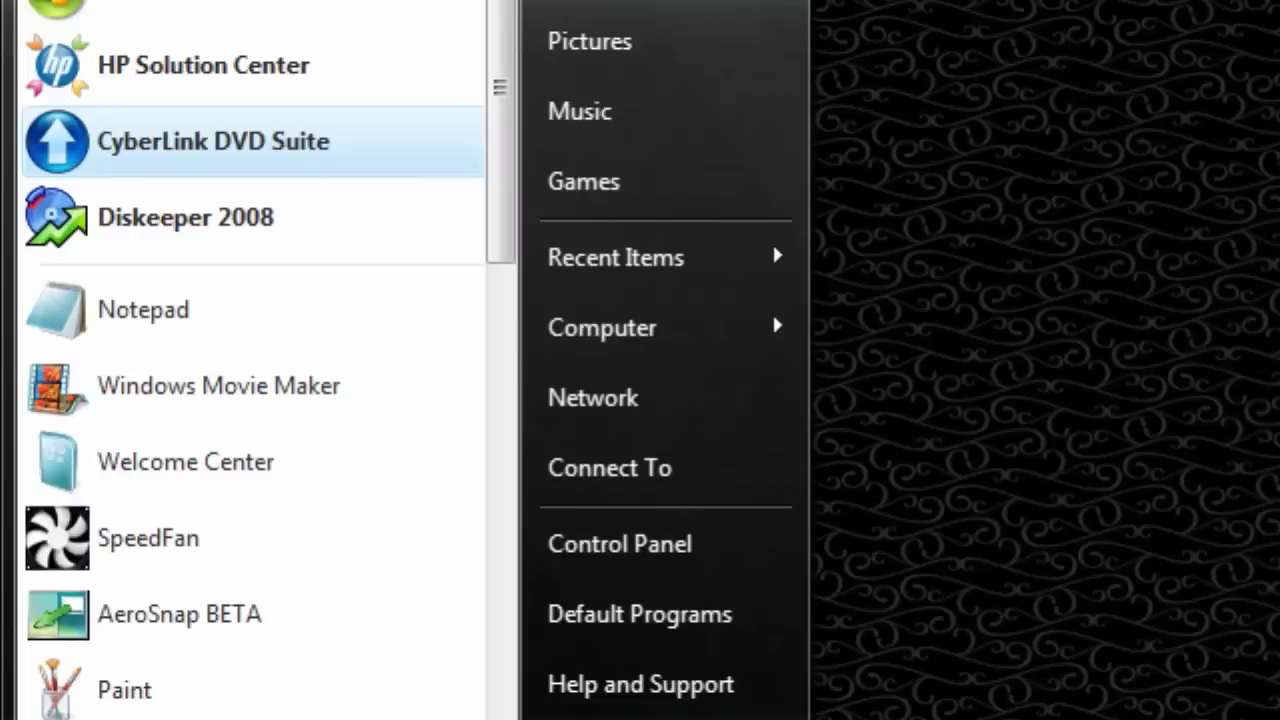
click(200, 563)
click(197, 558)
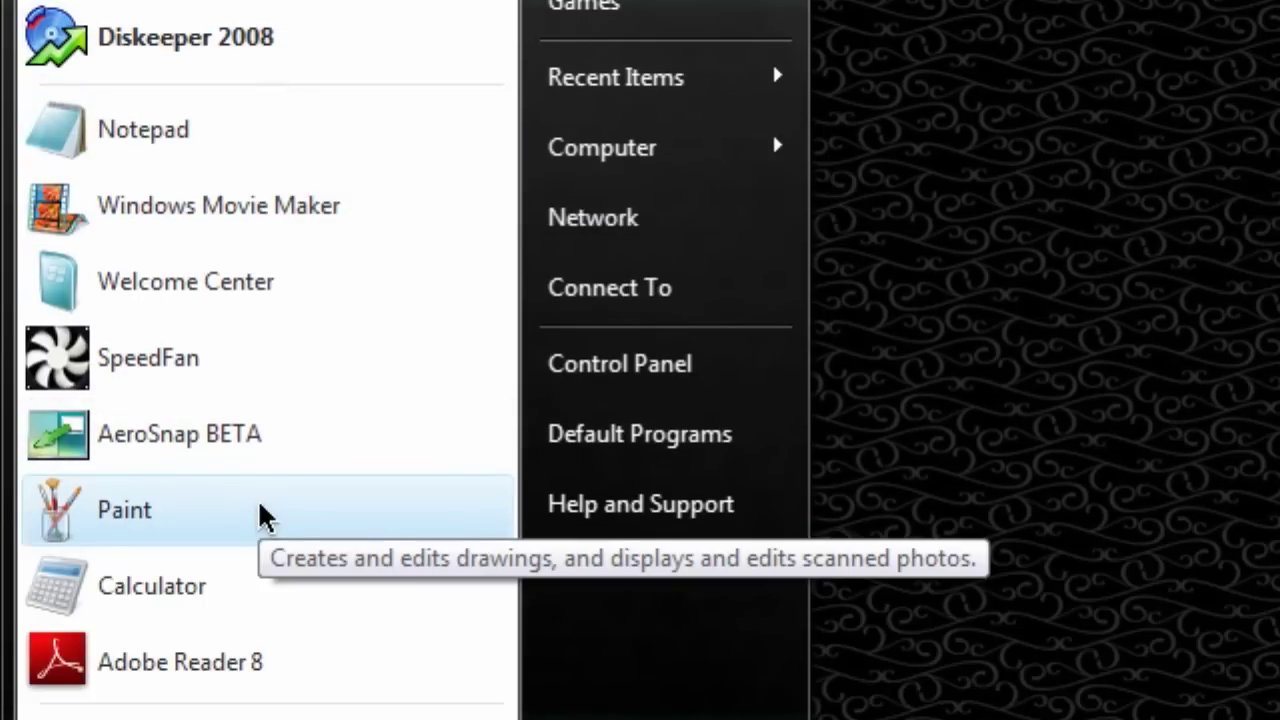
mouse_move(260, 517)
mouse_down()
mouse_move(291, 226)
mouse_move(280, 82)
mouse_up()
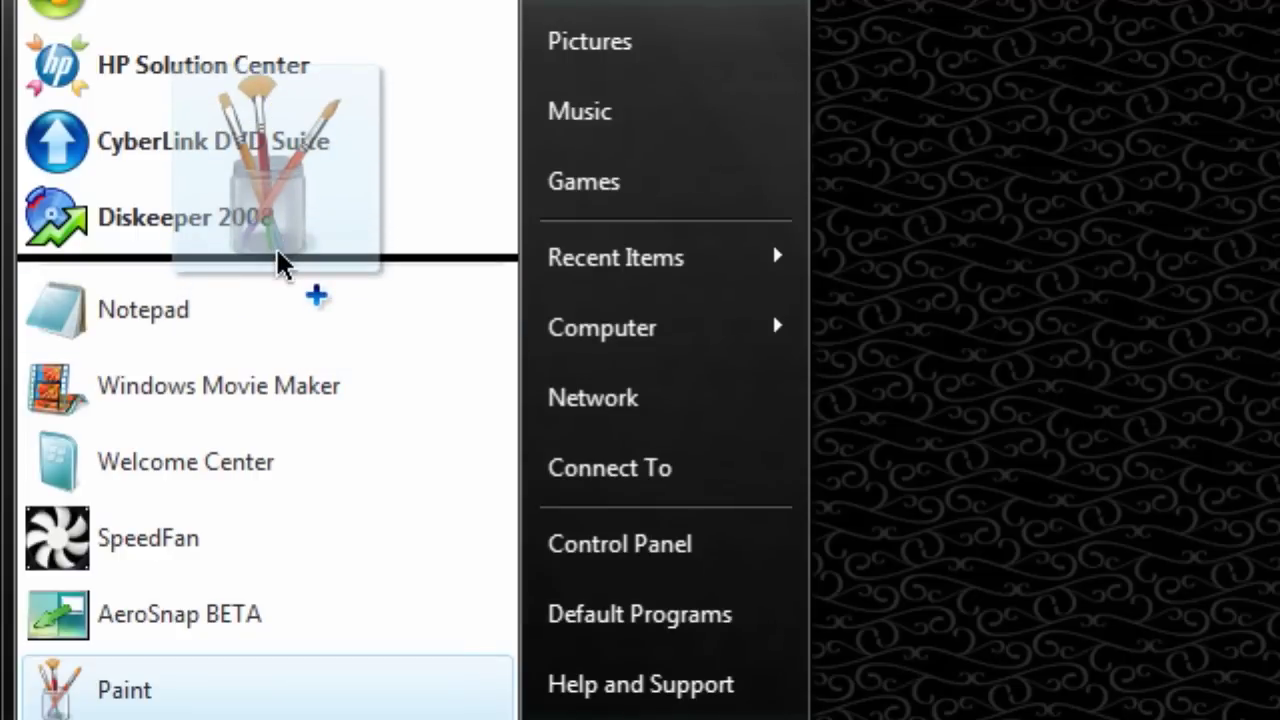
drag(280, 262, 277, 263)
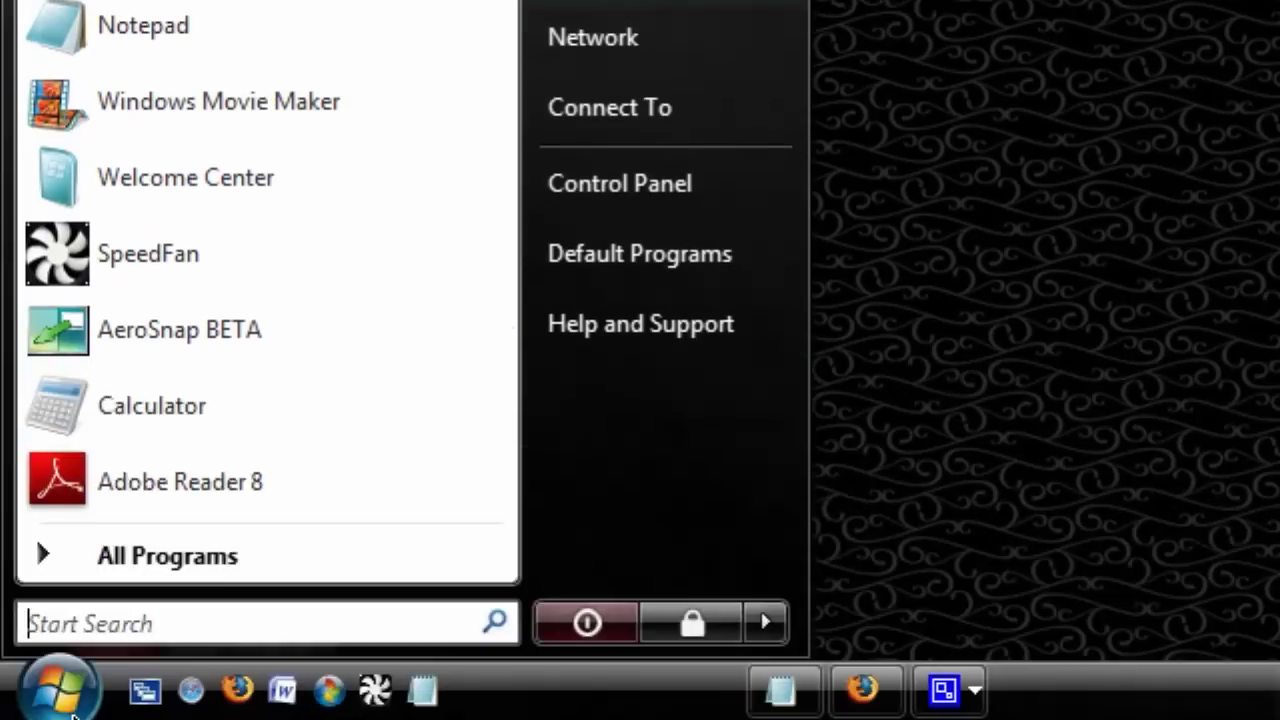
Reopen the Start menu to check the pinned programs, and close the open program window
click(57, 688)
click(57, 688)
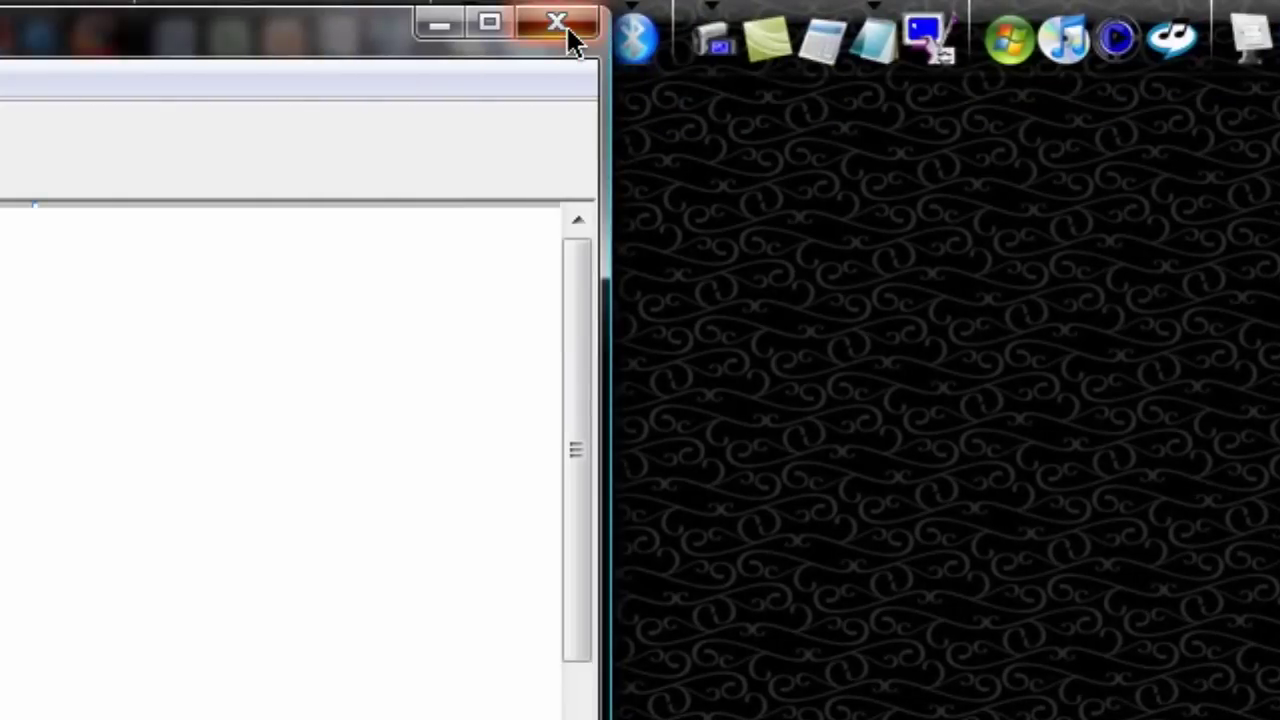
click(567, 32)
Remove the pinned Paint entry from the Start menu's program list
click(57, 686)
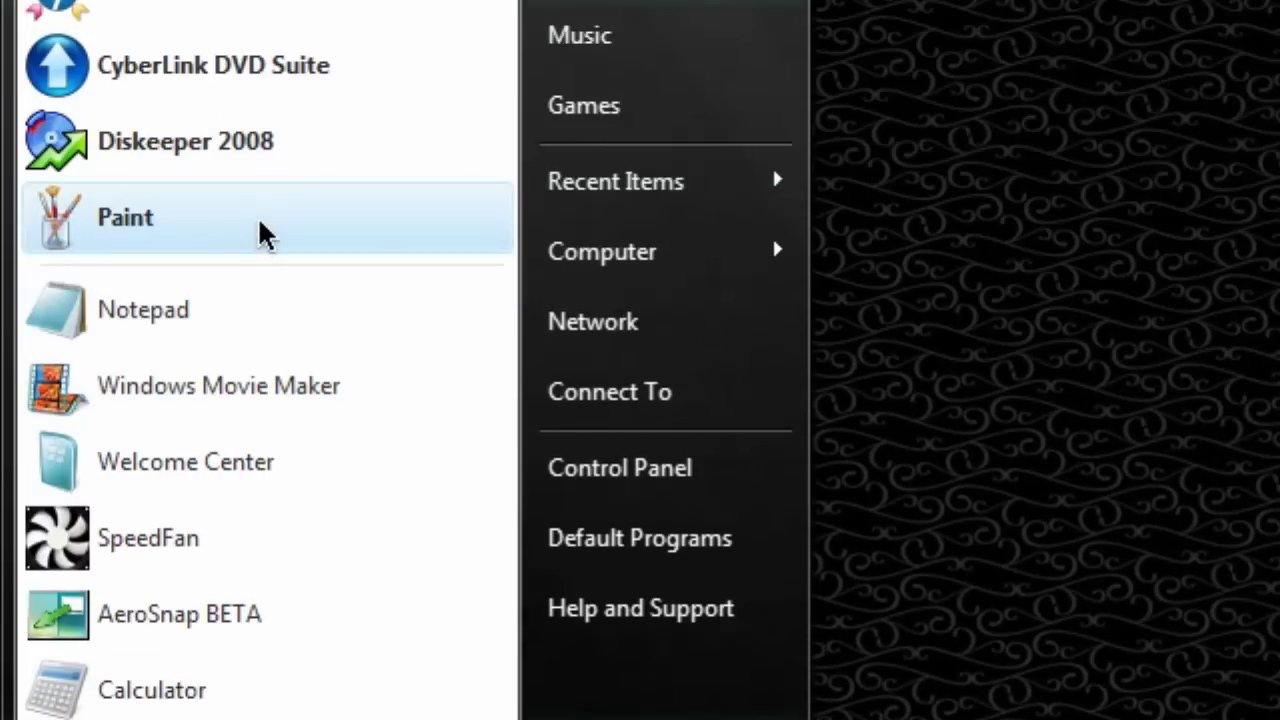
right_click(258, 42)
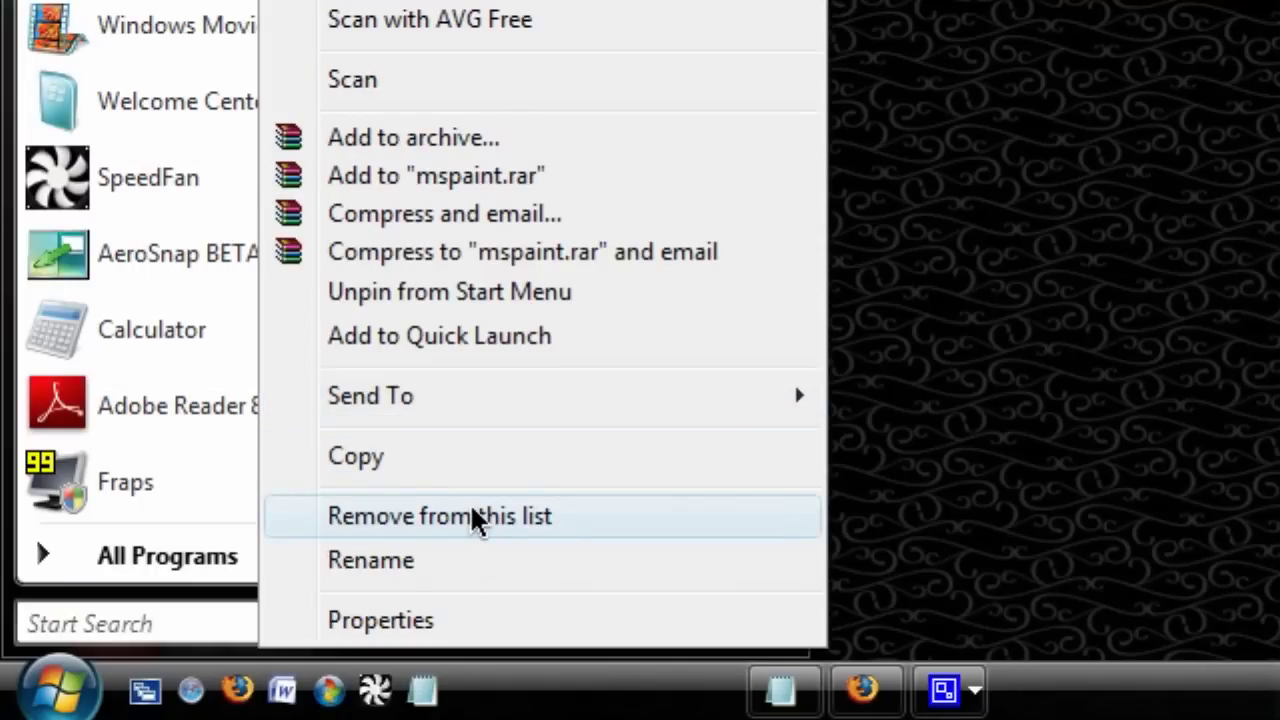
click(472, 508)
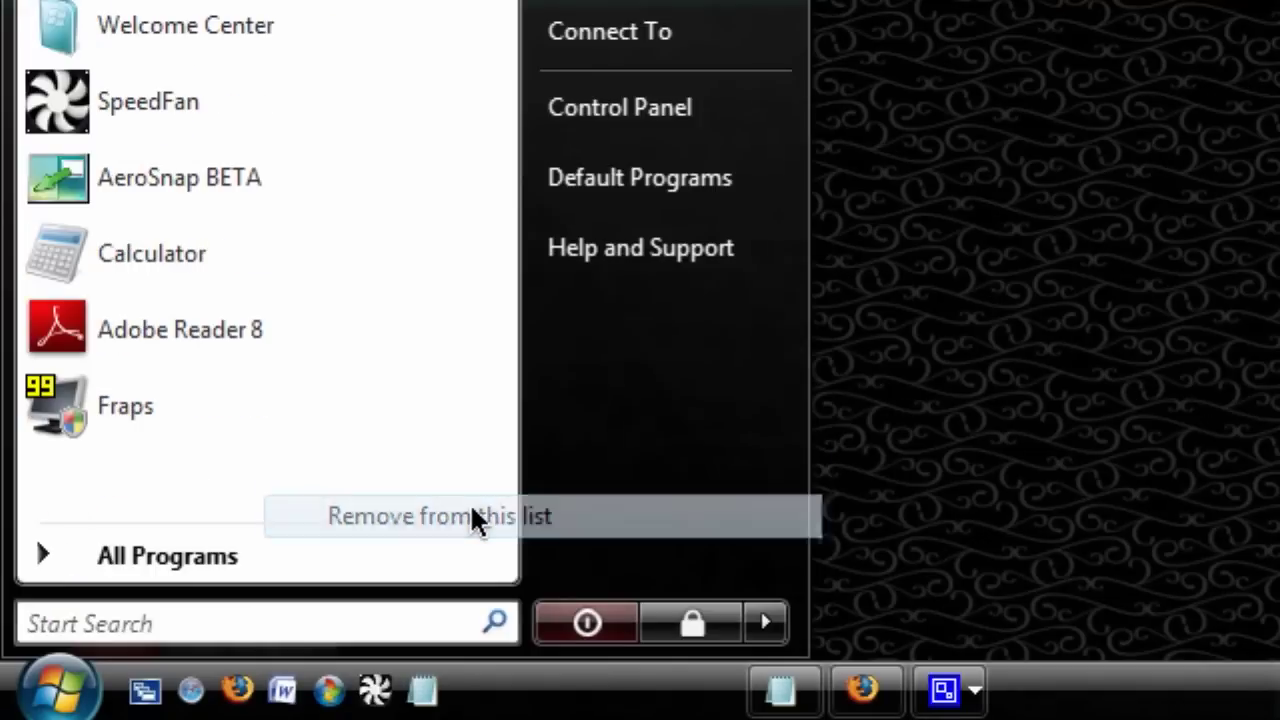